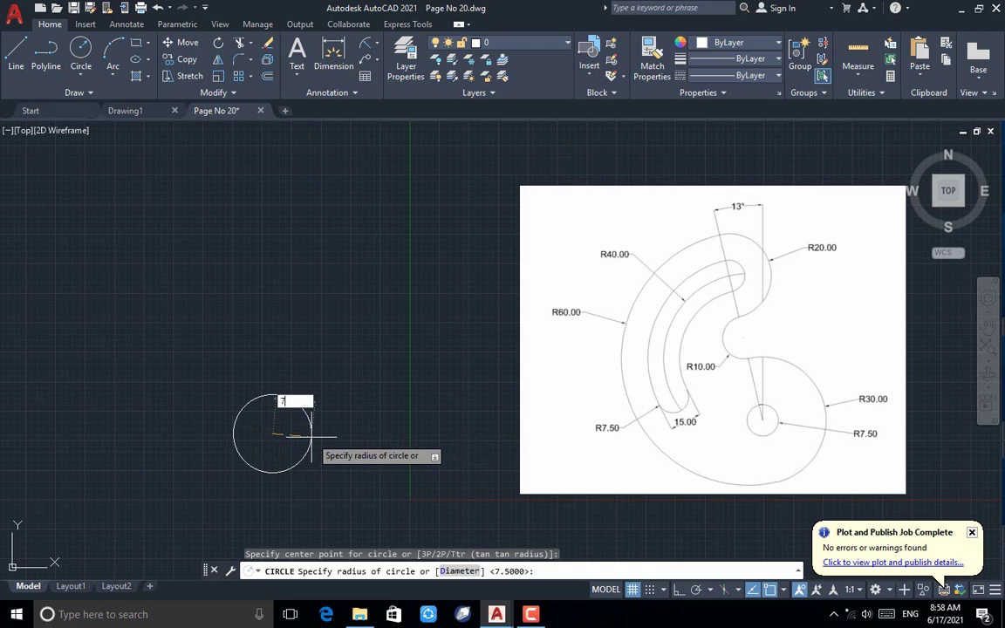
Step: Draw two concentric circles with radii 7.50 and 30 in the empty area beside the reference drawing
{"action": "key", "text": "Return"}
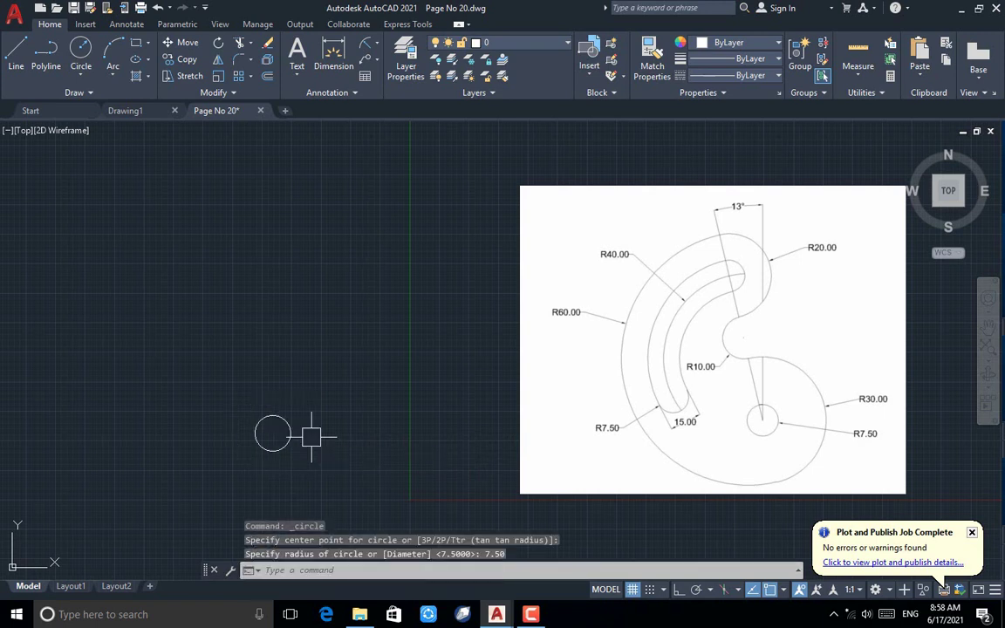
{"action": "key", "text": "Return"}
{"action": "left_click", "coordinate": [272, 434]}
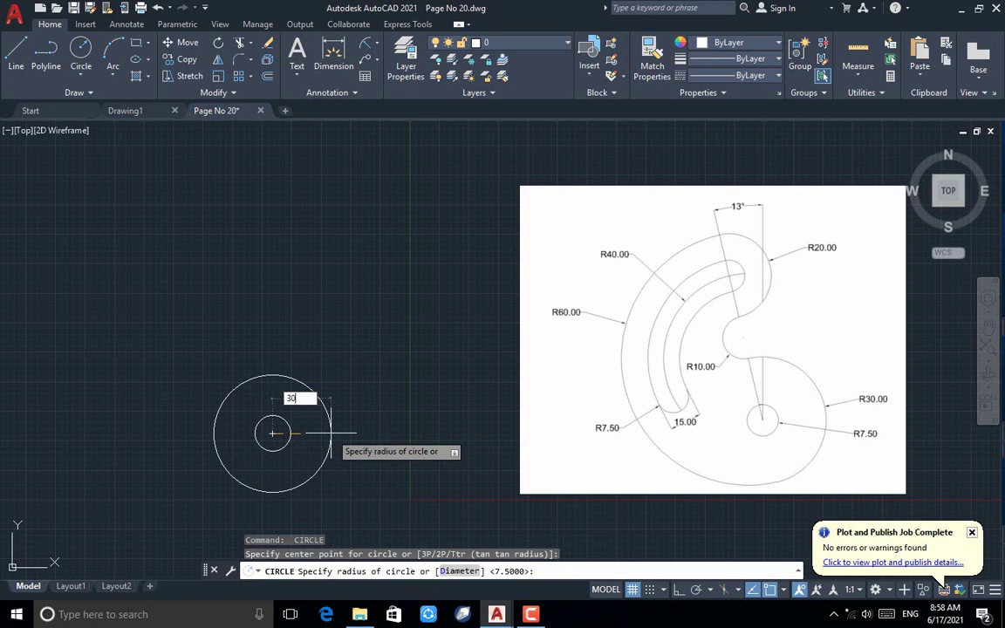
{"action": "type", "text": "30"}
{"action": "key", "text": "Return"}
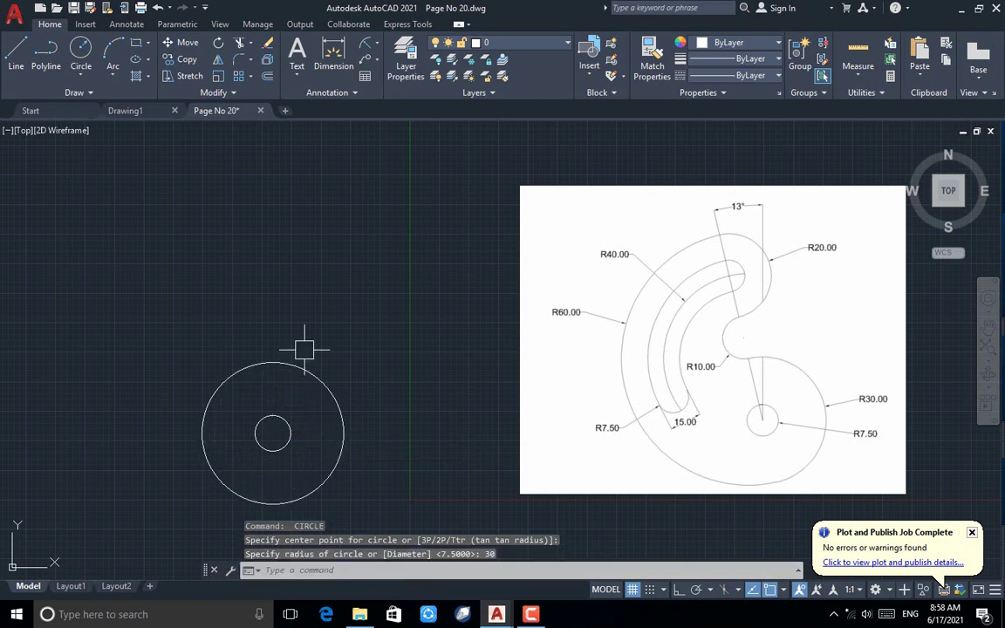
Step: Draw a 100-unit vertical line upward from the centre of the concentric circles
{"action": "left_click", "coordinate": [12, 59]}
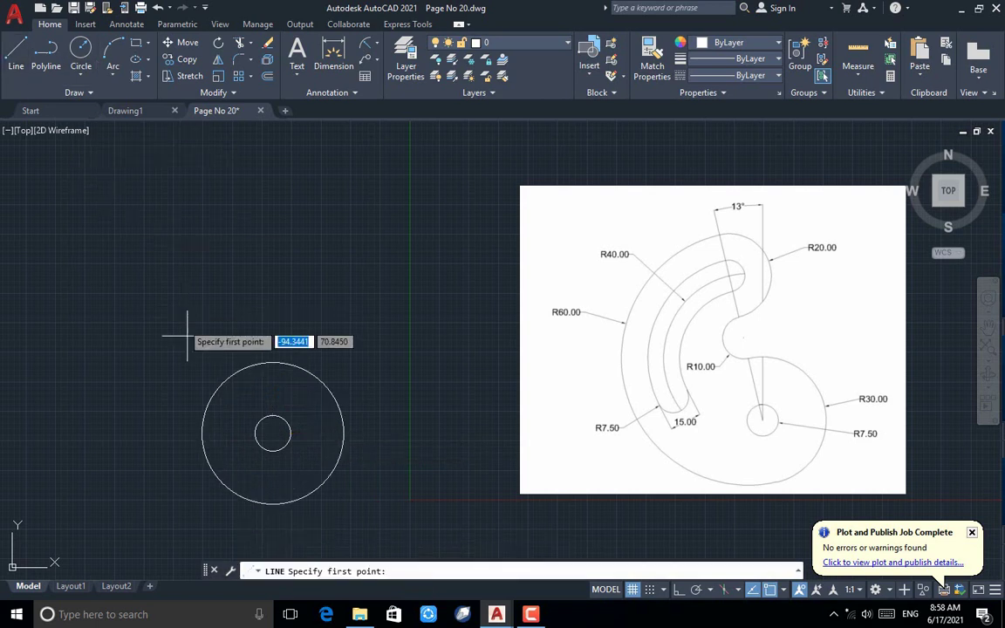
{"action": "left_click", "coordinate": [272, 434]}
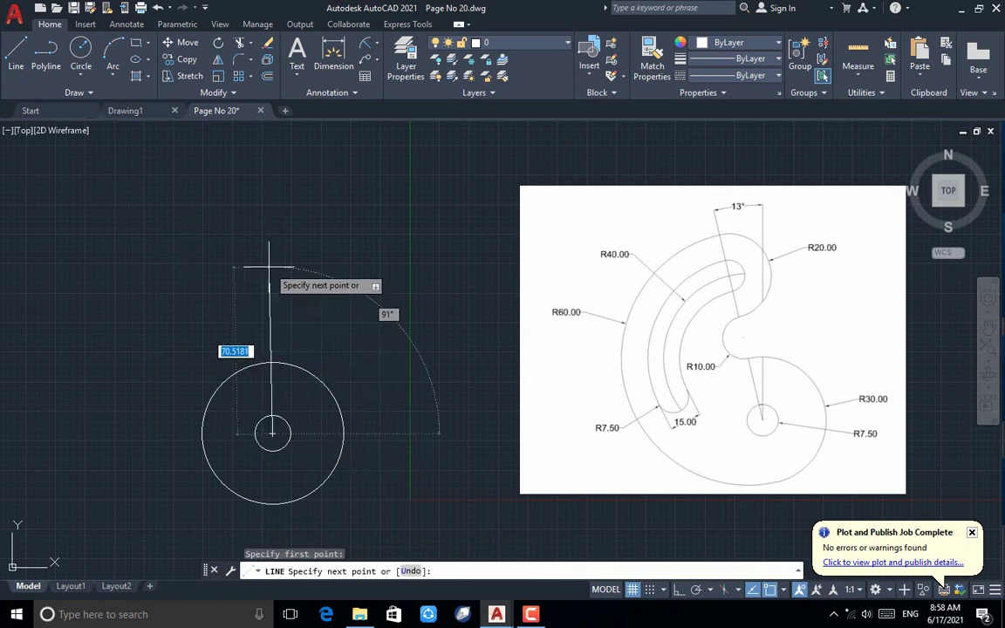
{"action": "key", "text": "F8"}
{"action": "type", "text": "1"}
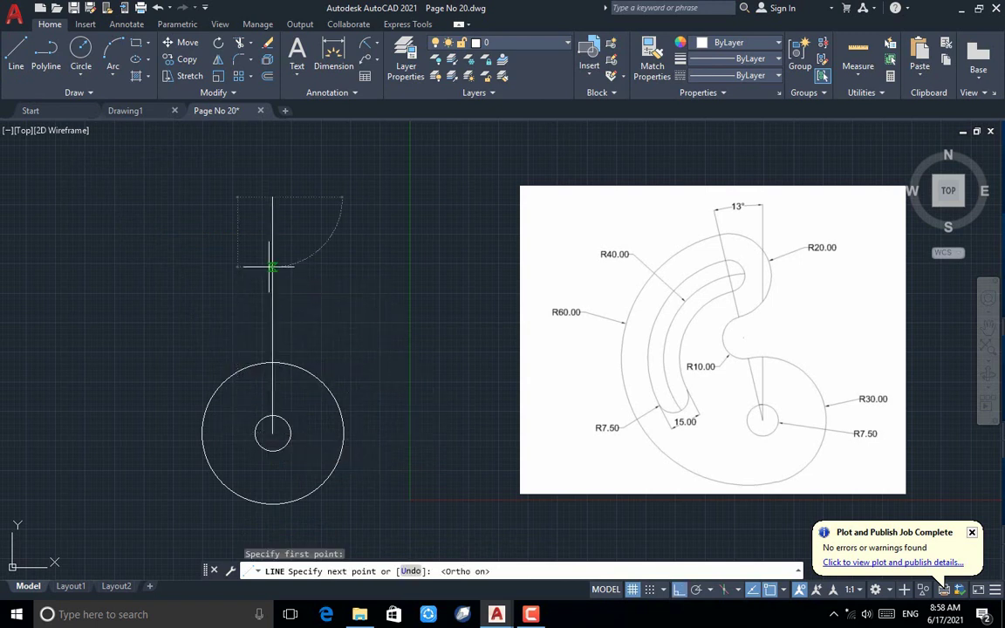
{"action": "key", "text": "Return"}
{"action": "key", "text": "Return"}
Step: Draw a 100-unit slanted line at 103.08° from the same circle centre and turn Ortho off
{"action": "key", "text": "Return"}
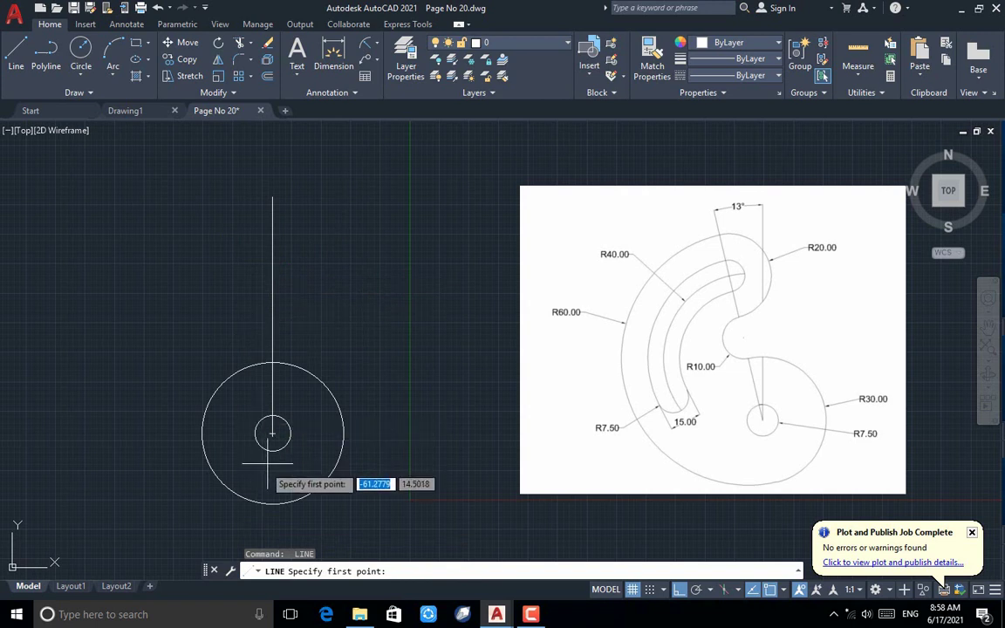
{"action": "left_click", "coordinate": [272, 433]}
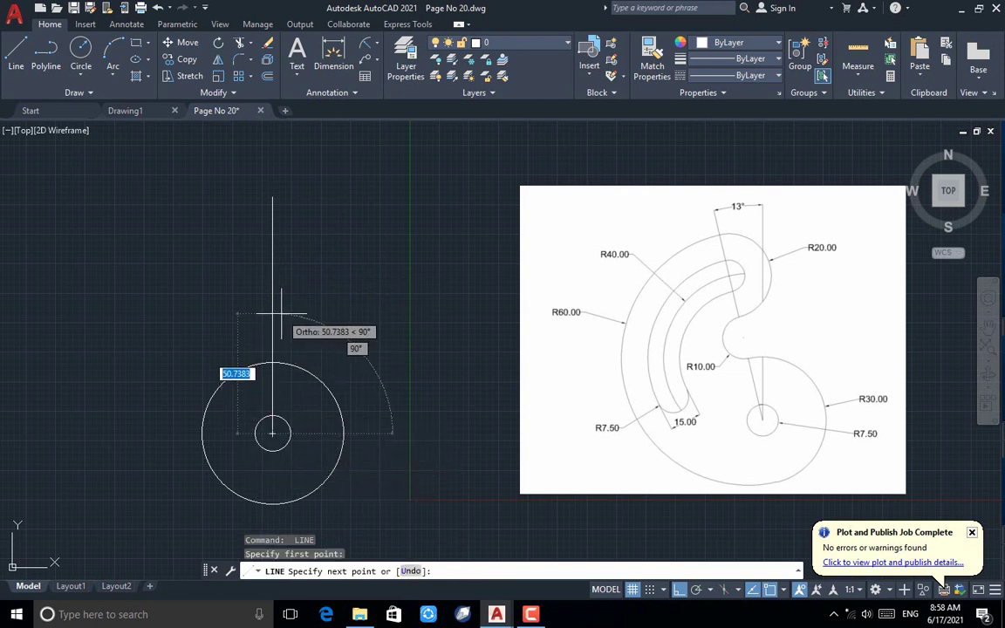
{"action": "key", "text": "Tab"}
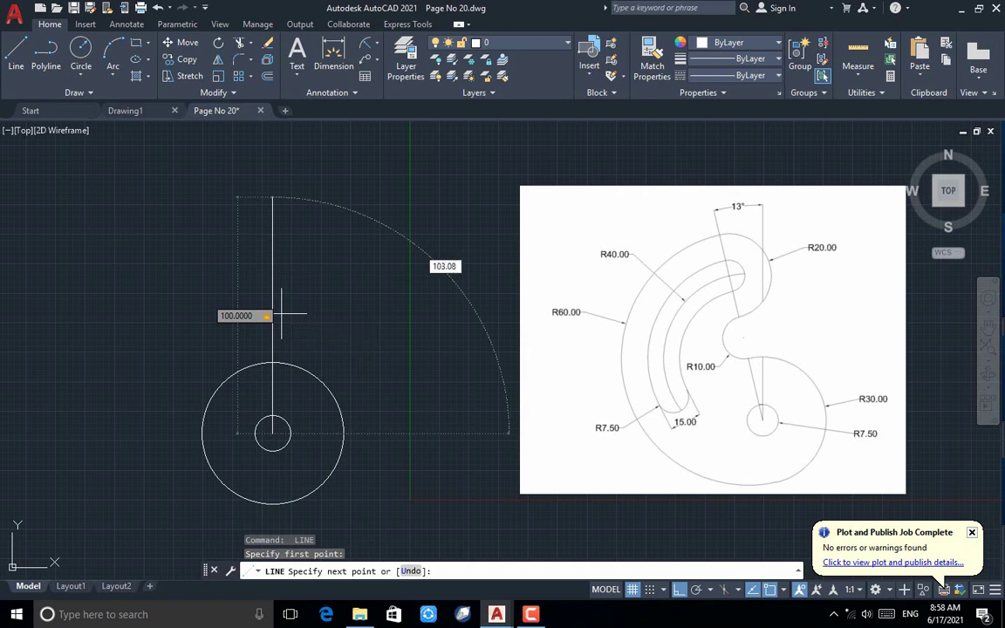
{"action": "type", "text": "103.08"}
{"action": "key", "text": "Return"}
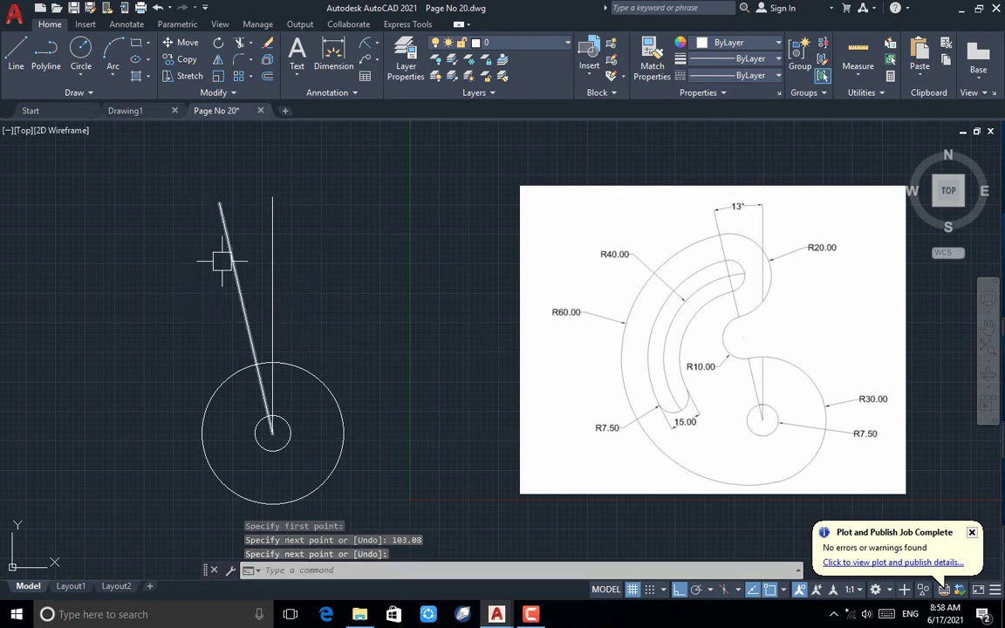
{"action": "mouse_move", "coordinate": [117, 103]}
{"action": "key", "text": "Return"}
{"action": "key", "text": "F8"}
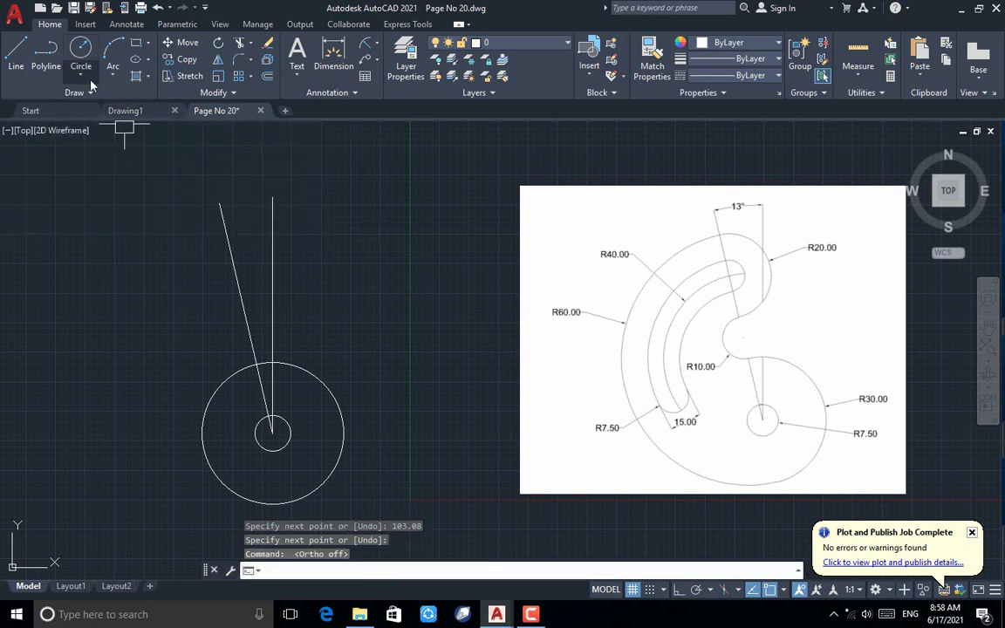
Step: Draw a two-point circle of diameter 20 at 103.08°, starting where the slanted line crosses the R30 circle
{"action": "left_click", "coordinate": [81, 76]}
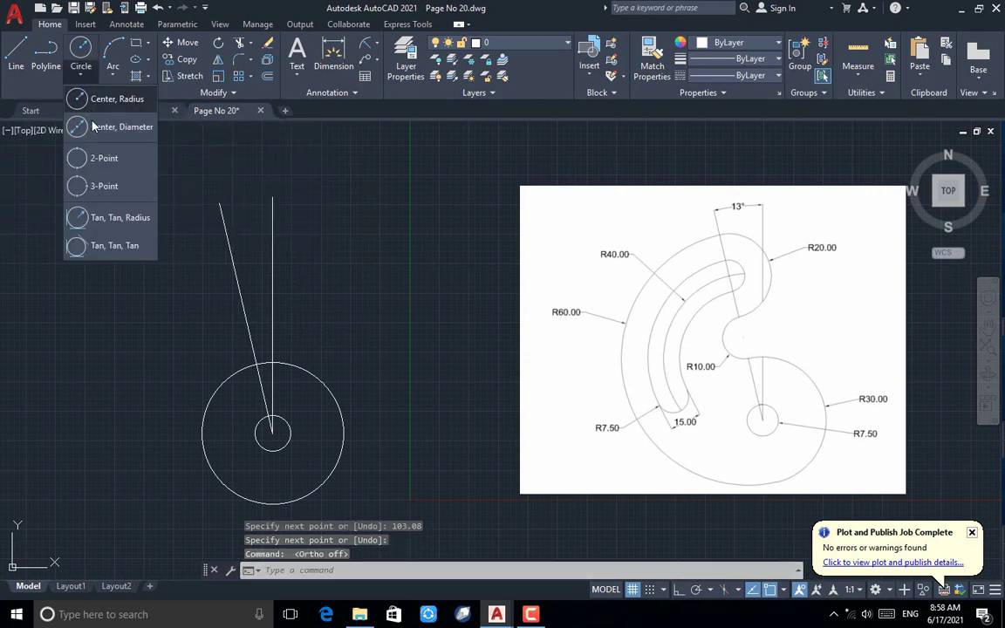
{"action": "left_click", "coordinate": [93, 157]}
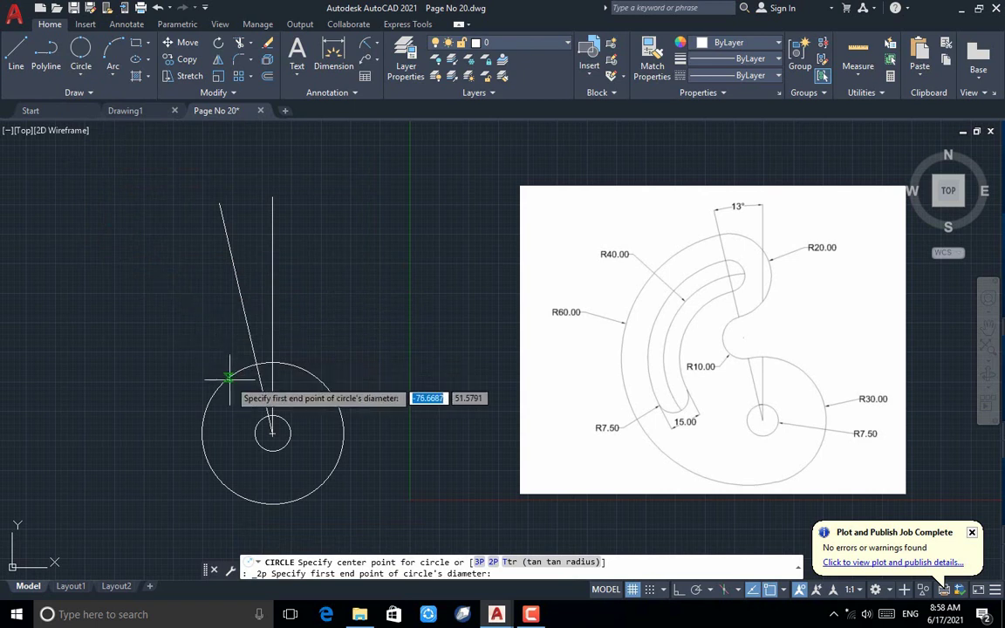
{"action": "left_click", "coordinate": [255, 365]}
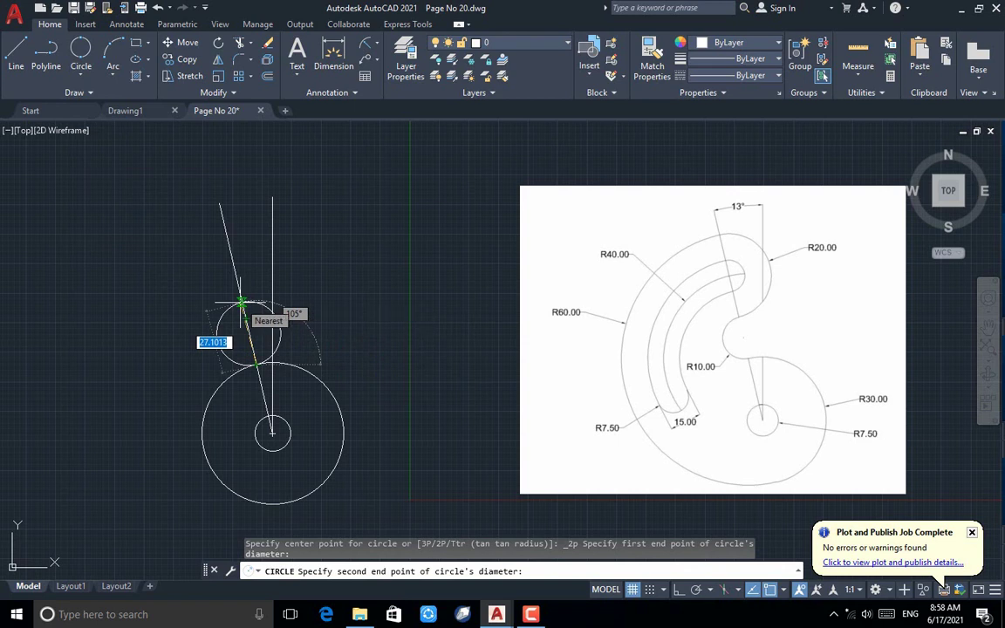
{"action": "type", "text": "20"}
{"action": "key", "text": "Tab"}
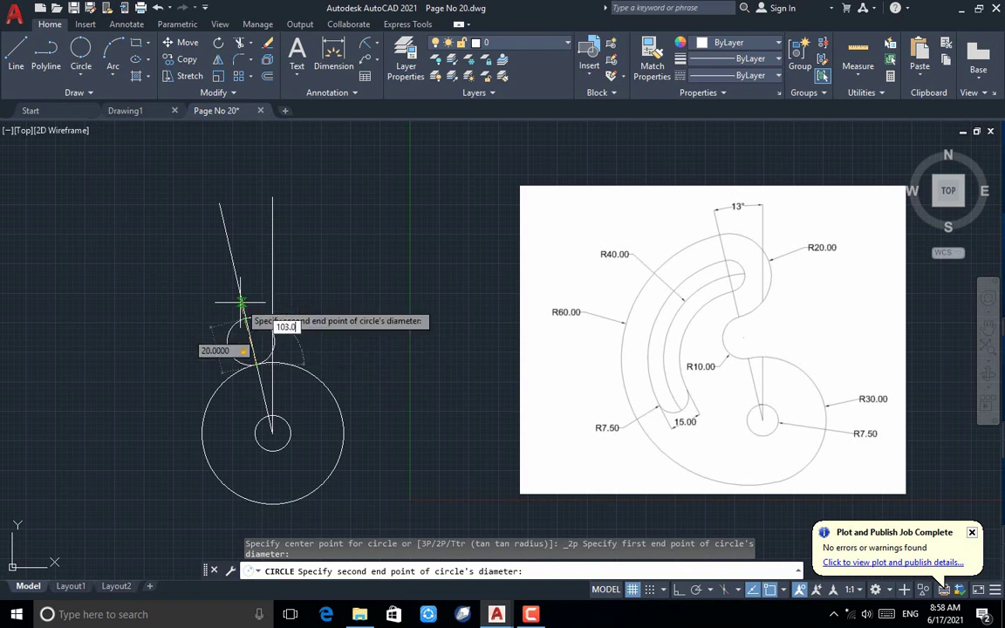
{"action": "key", "text": "Return"}
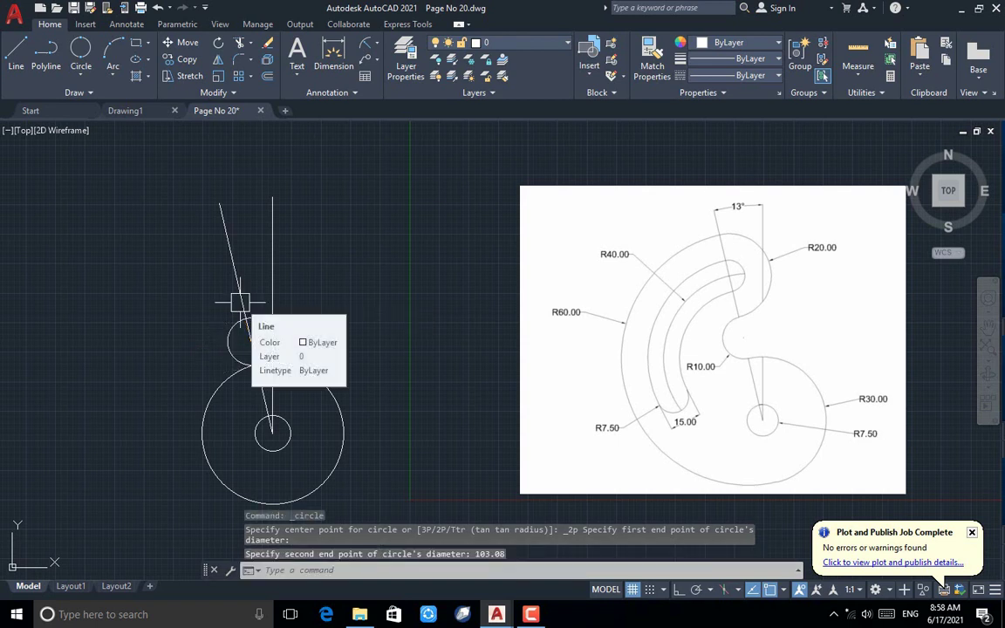
Step: Draw a two-point circle of diameter 40 at 103.08°, starting where the slanted line crosses the top of the R10 circle
{"action": "left_click", "coordinate": [80, 50]}
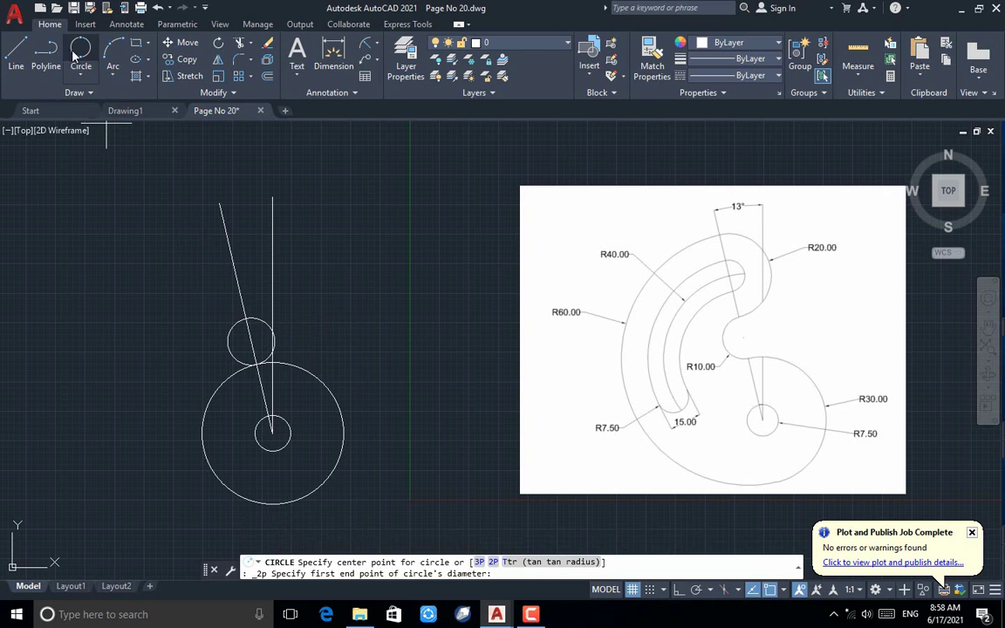
{"action": "left_click", "coordinate": [246, 321]}
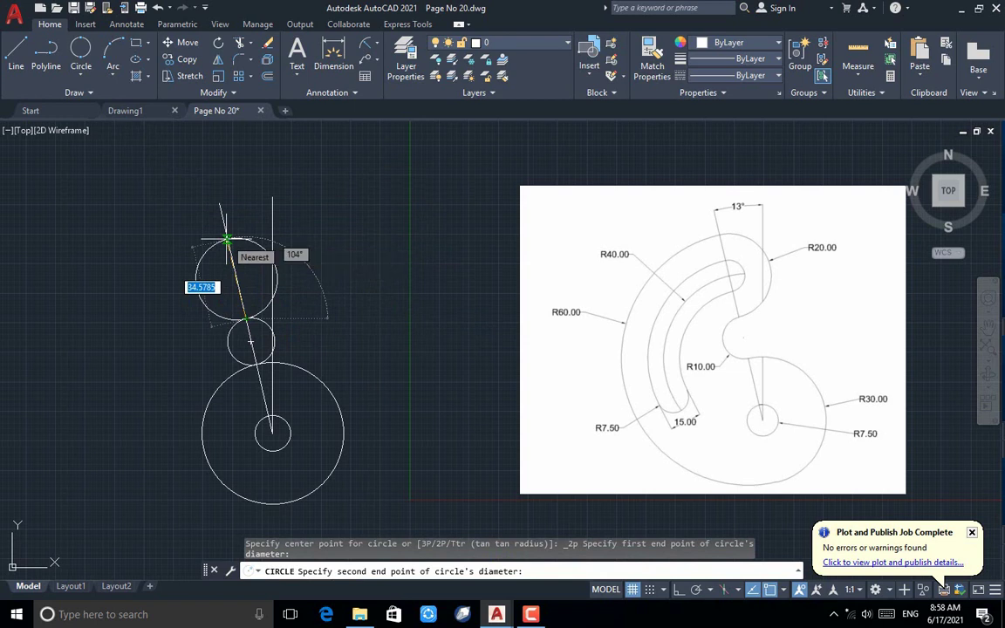
{"action": "type", "text": "40"}
{"action": "key", "text": "Tab"}
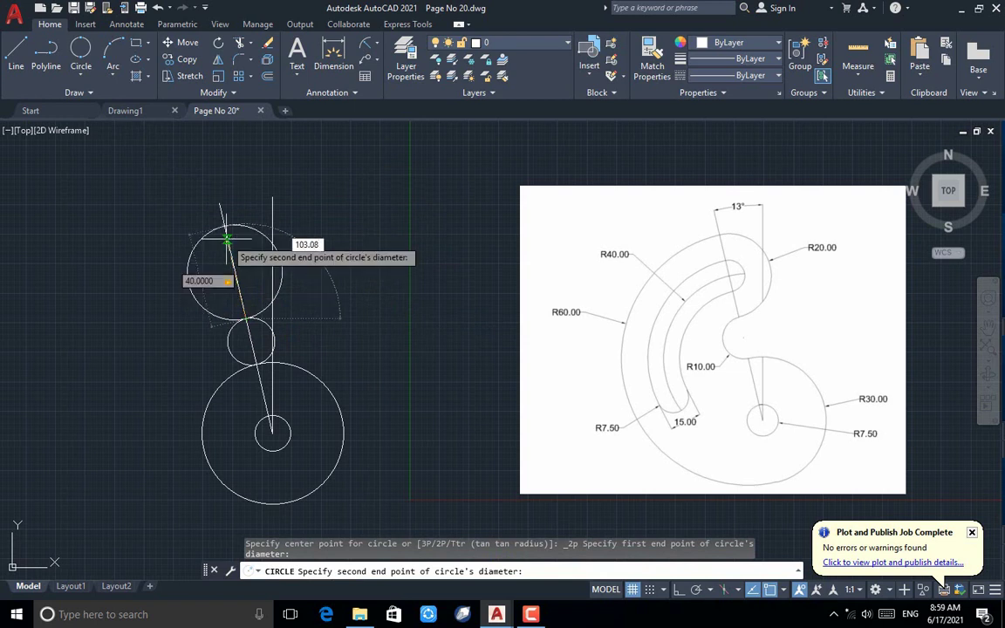
{"action": "left_click", "coordinate": [227, 237]}
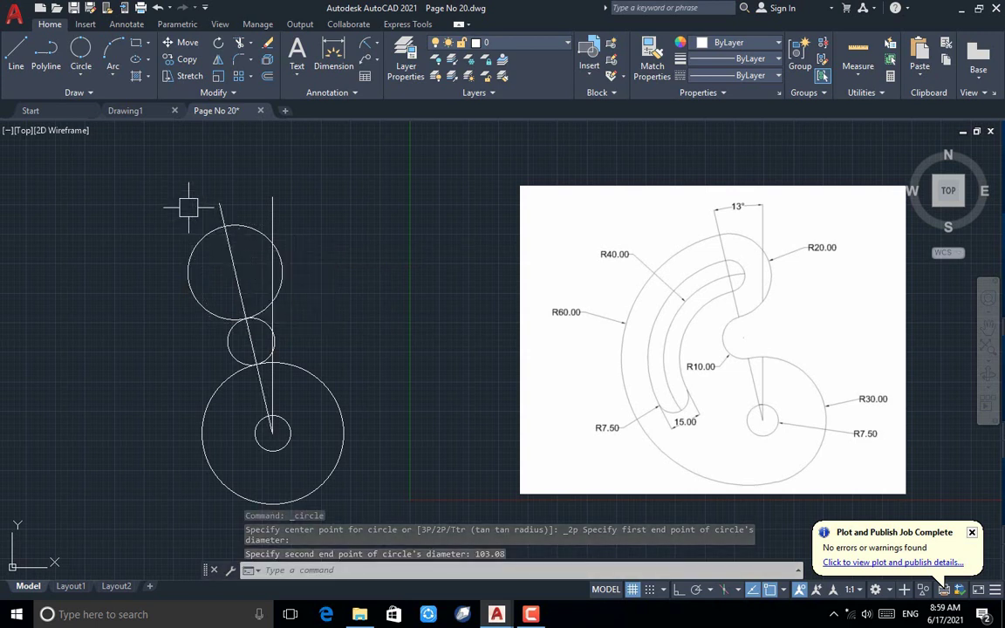
Step: Draw a circle of radius 7.50 at the centre of the R20 circle
{"action": "type", "text": "C"}
{"action": "key", "text": "Return"}
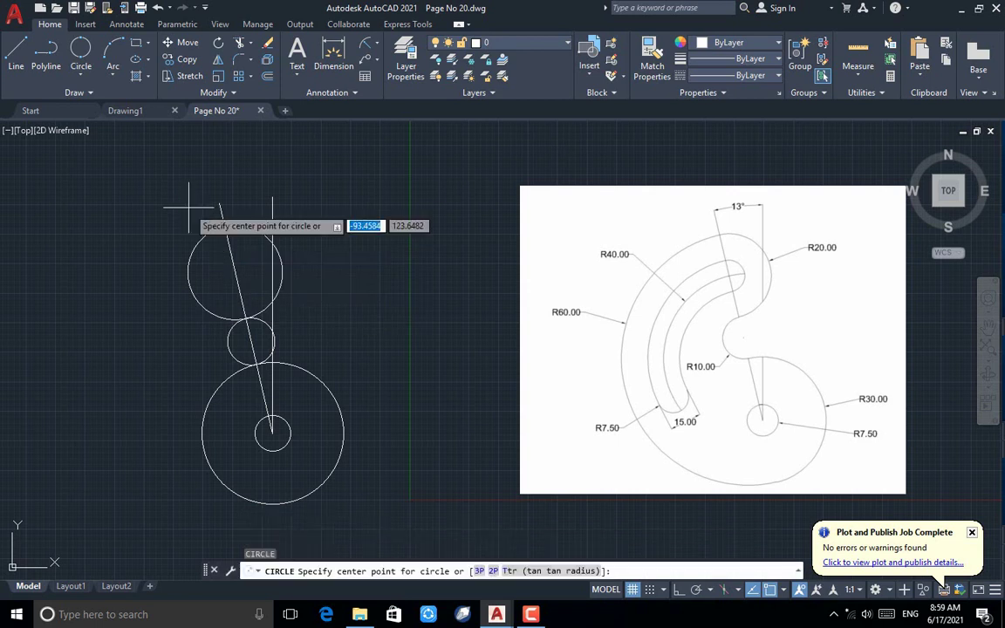
{"action": "left_click", "coordinate": [234, 273]}
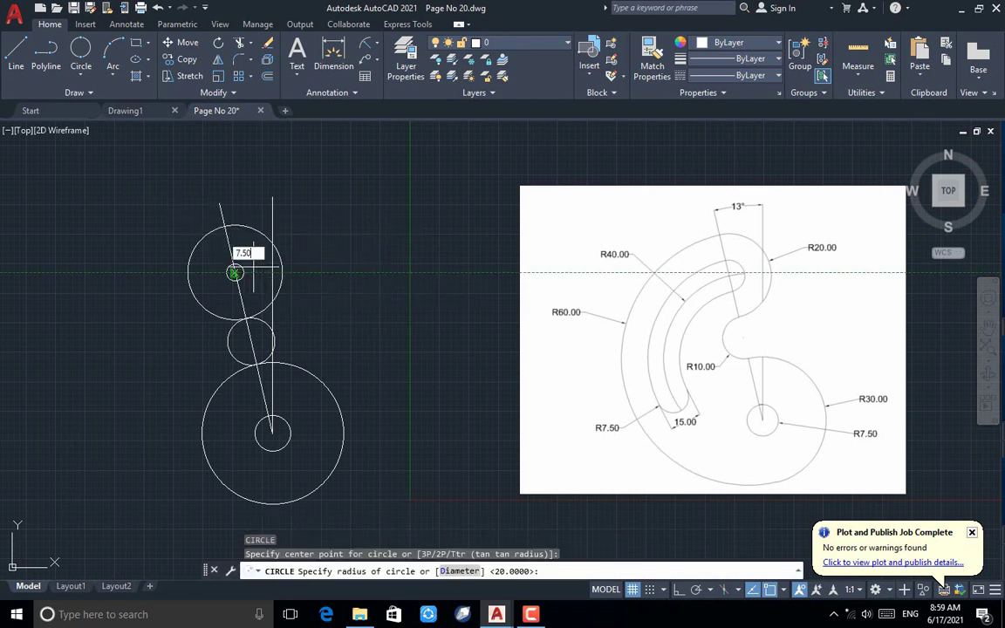
{"action": "key", "text": "Return"}
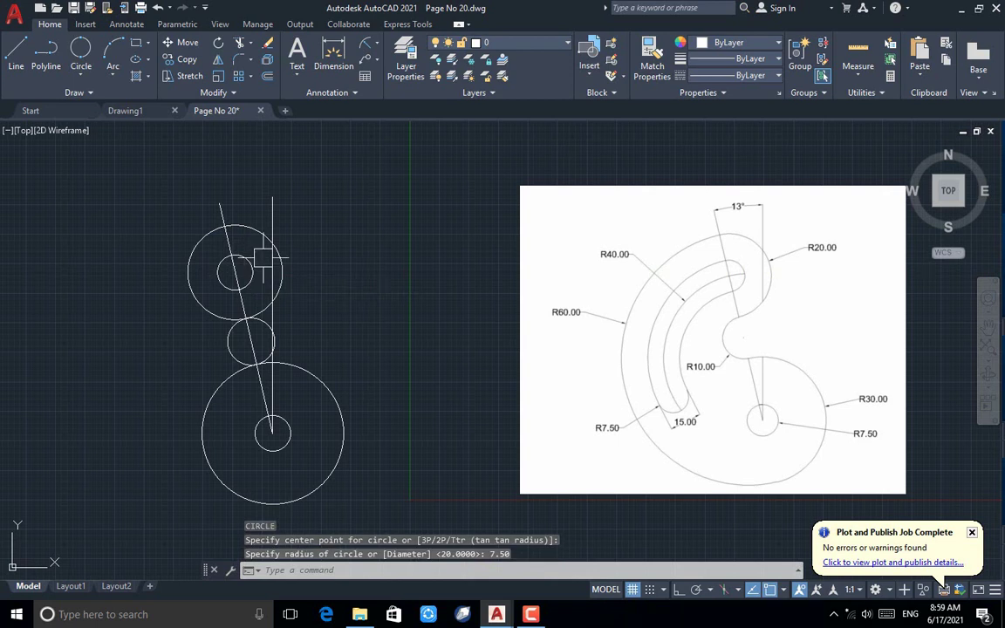
Step: Draw a two-point circle of diameter 120 from the slanted line's upper crossing with the R20 circle, directed toward the lower circle centre
{"action": "left_click", "coordinate": [85, 56]}
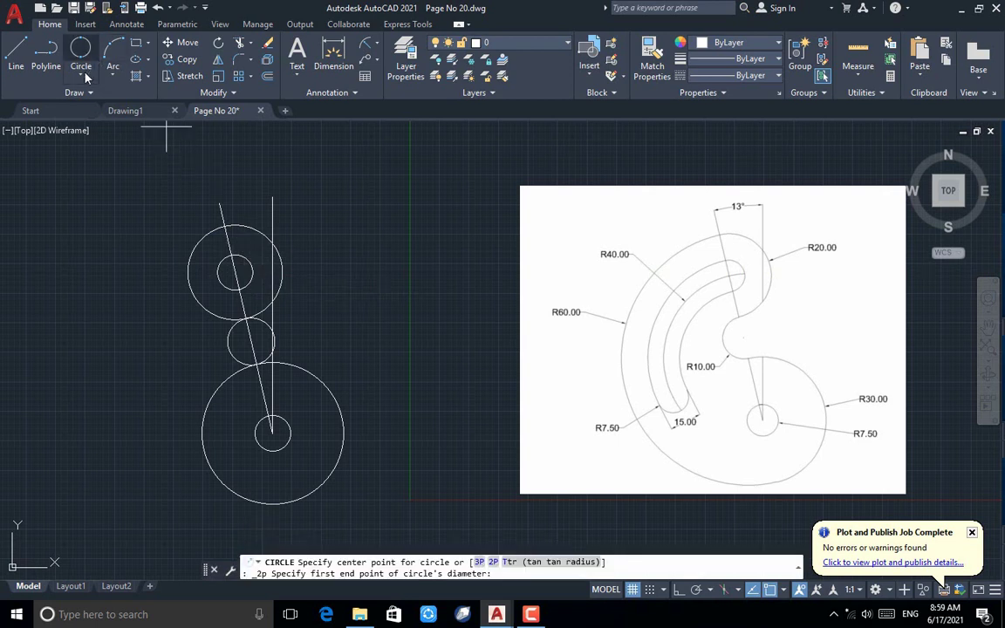
{"action": "left_click", "coordinate": [223, 229]}
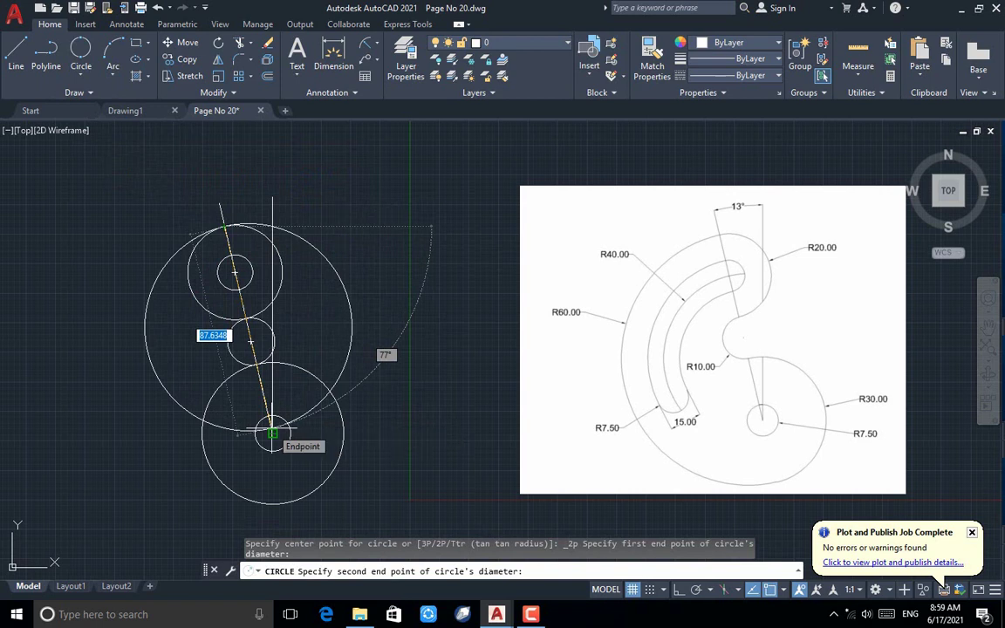
{"action": "type", "text": "120"}
{"action": "key", "text": "Return"}
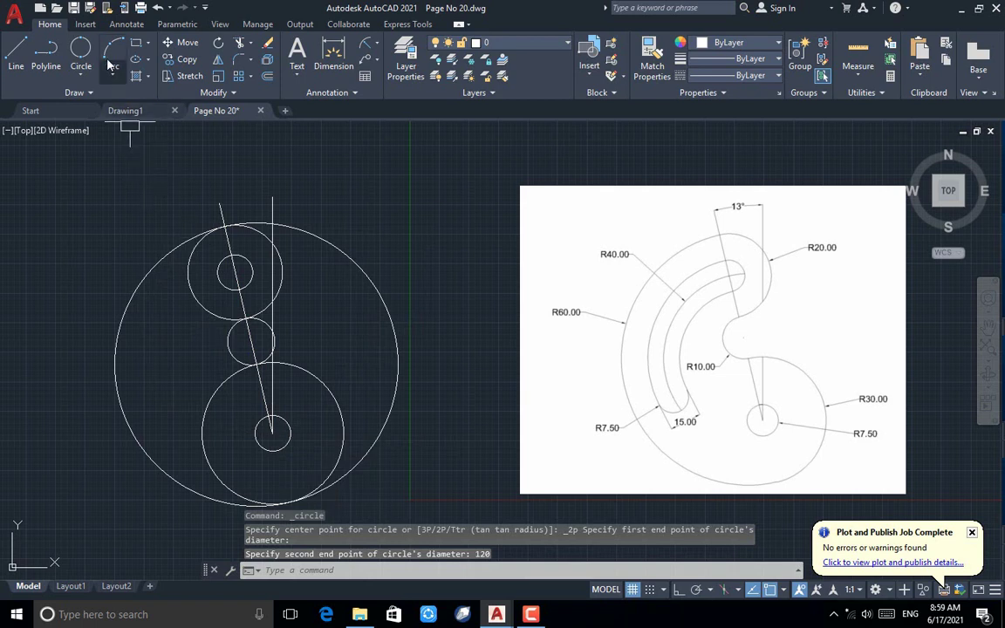
Step: Draw an R40 two-point circle from the centre of the upper R7.50 circle, directed along the slanted line toward the lower circle centre
{"action": "left_click", "coordinate": [79, 52]}
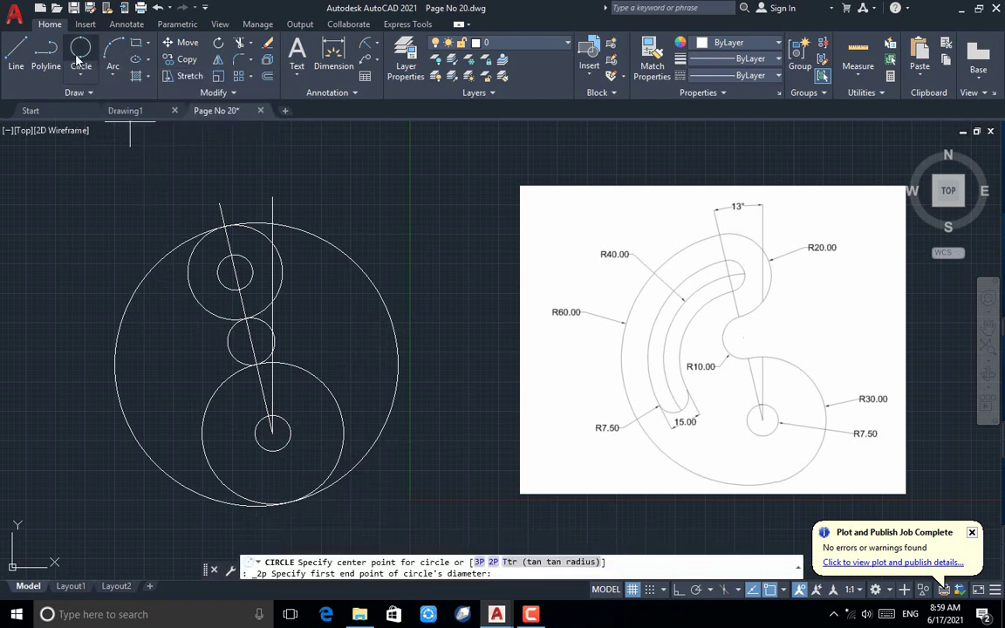
{"action": "left_click", "coordinate": [233, 273]}
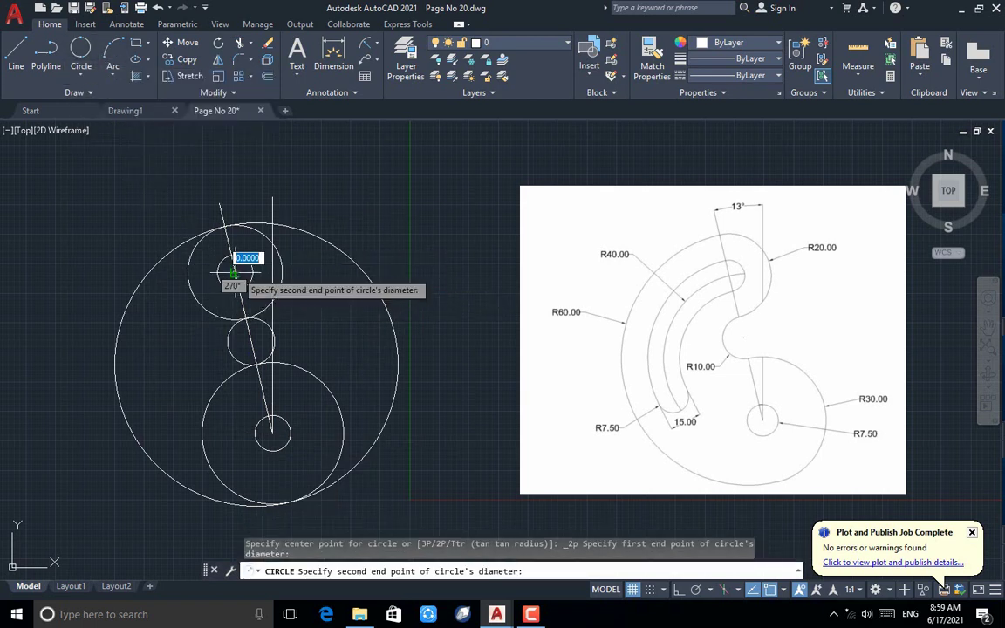
{"action": "left_click", "coordinate": [272, 431]}
Step: Trim the circles and construction lines to leave the hook-shaped outline, the two small circles and the slot's centre arc
{"action": "type", "text": "tr"}
{"action": "key", "text": "Return"}
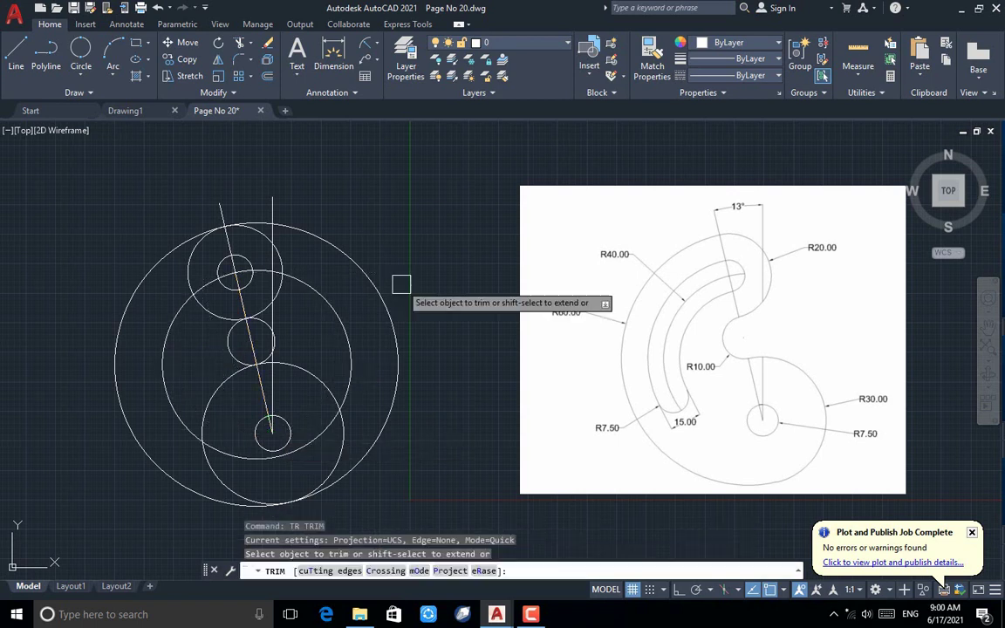
{"action": "left_click", "coordinate": [439, 199]}
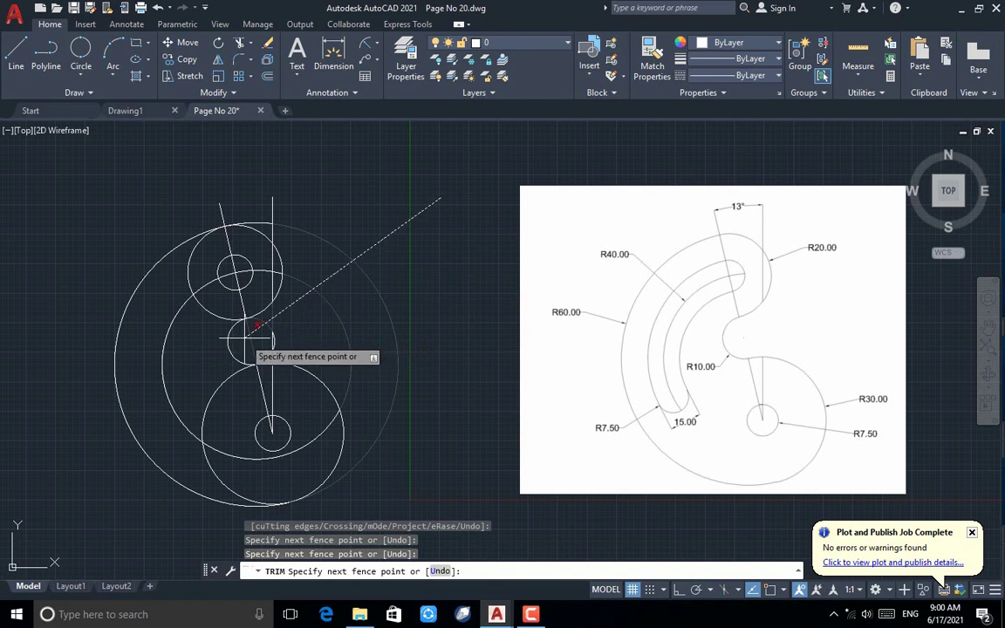
{"action": "key", "text": "Return"}
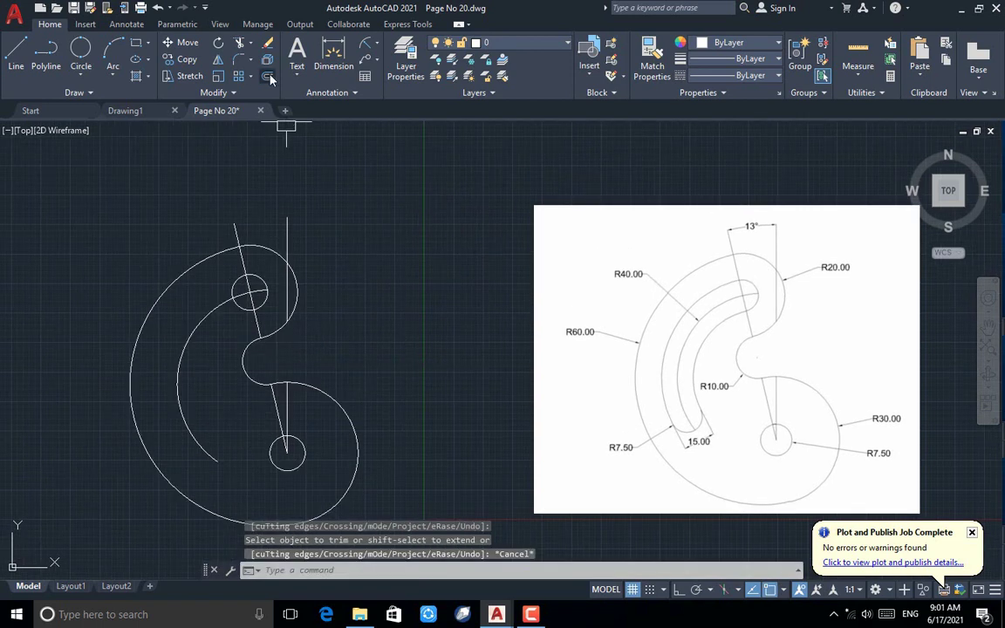
Step: Offset the slot's centre arc outward by 7.50
{"action": "left_click", "coordinate": [267, 76]}
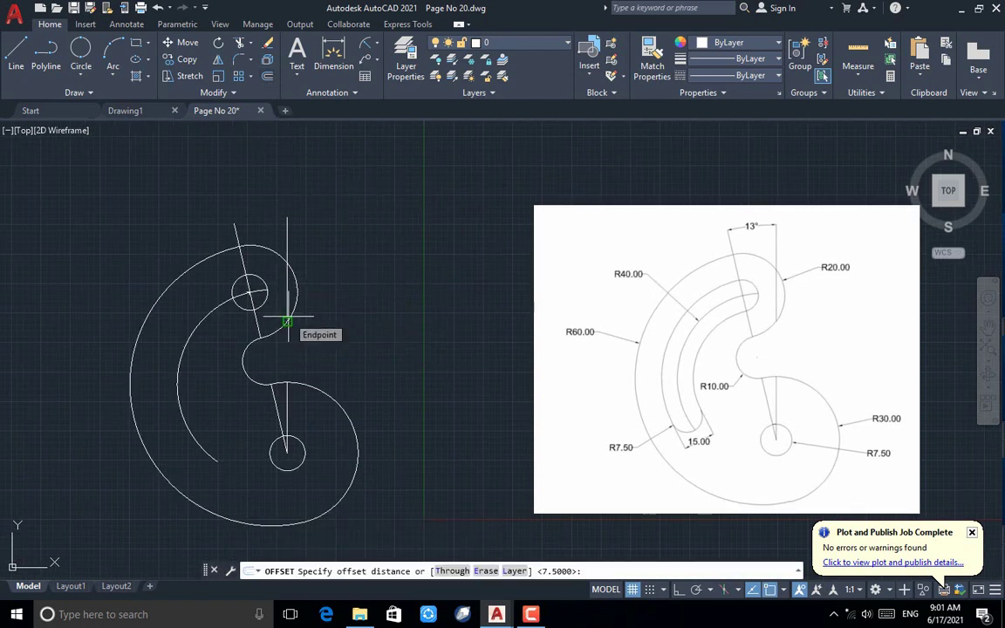
{"action": "type", "text": "7.50"}
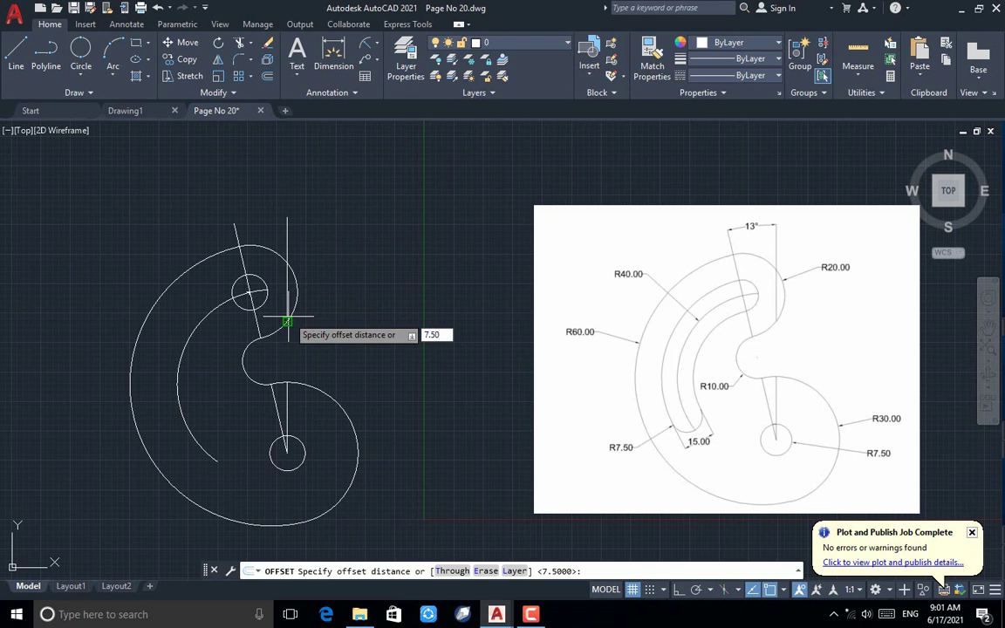
{"action": "key", "text": "Return"}
{"action": "left_click", "coordinate": [214, 305]}
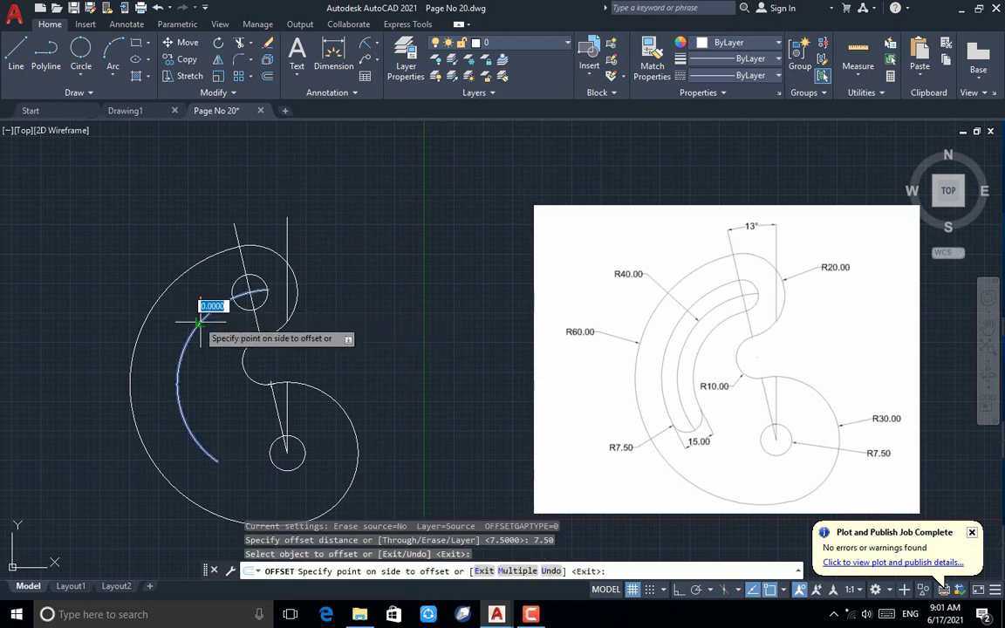
{"action": "left_click", "coordinate": [191, 286]}
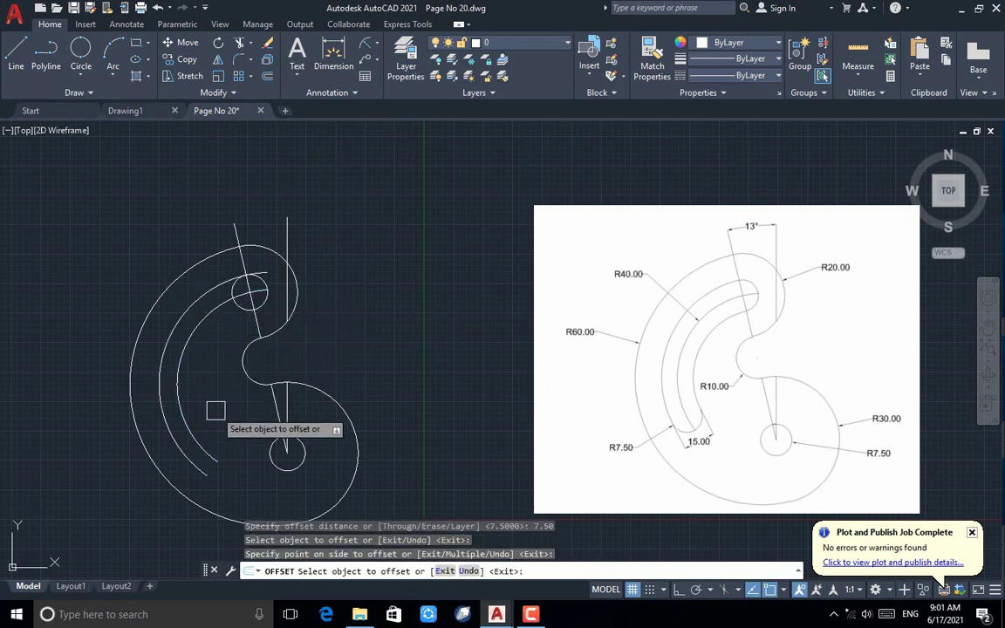
Step: Offset the slot's centre arc inward by 7.50 to form the slot's inner edge
{"action": "left_click", "coordinate": [183, 371]}
{"action": "left_click", "coordinate": [206, 382]}
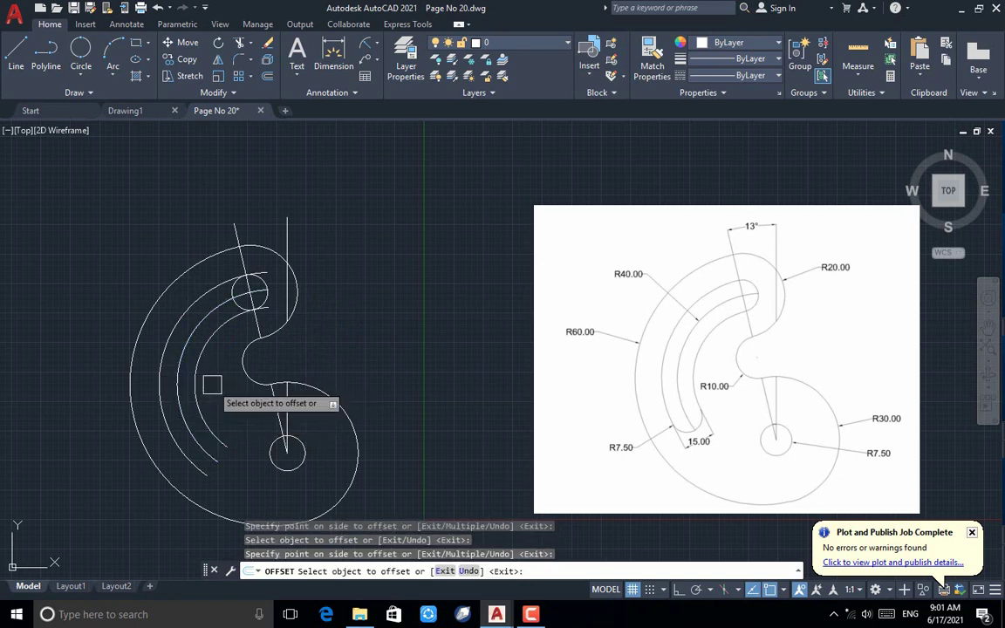
{"action": "key", "text": "Escape"}
Step: Draw a horizontal line from the top of the lower R7.50 circle across the lower ends of the three slot arcs
{"action": "left_click", "coordinate": [19, 62]}
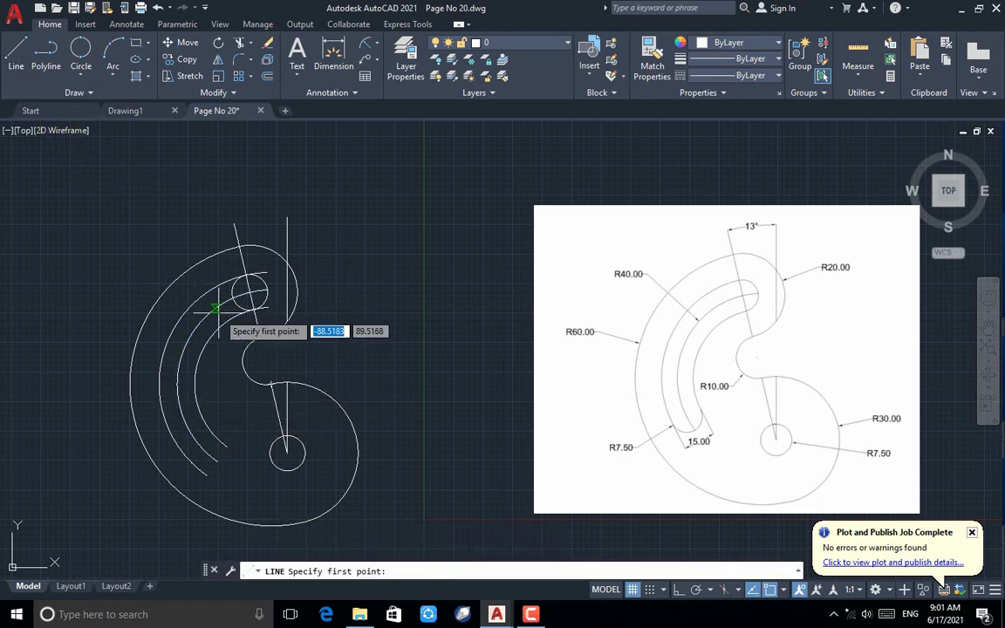
{"action": "scroll", "coordinate": [122, 481], "scroll_direction": "up", "scroll_amount": 2}
{"action": "left_click", "coordinate": [179, 409]}
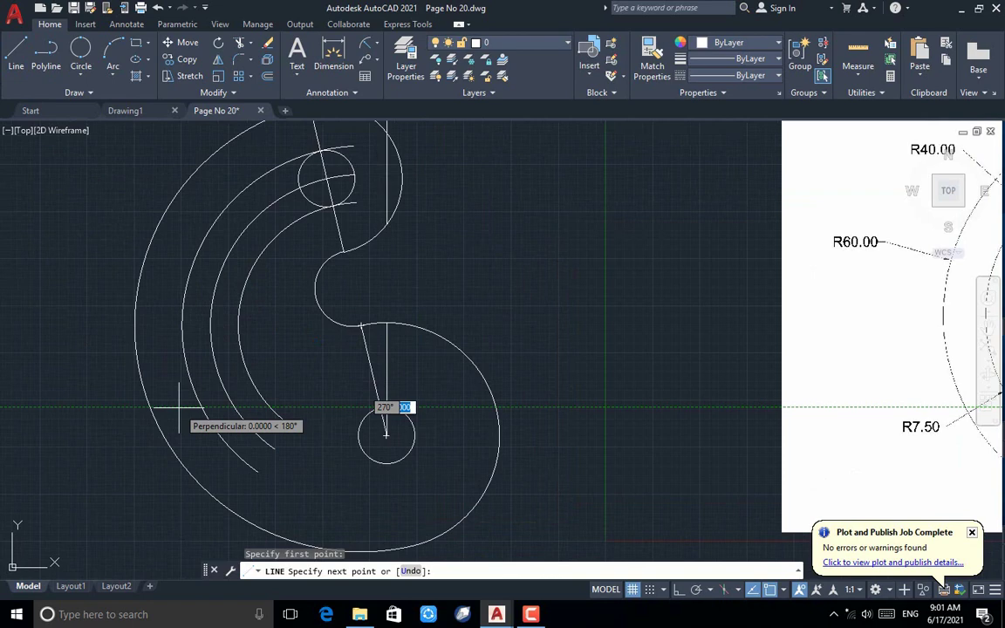
{"action": "key", "text": "F8"}
{"action": "key", "text": "Escape"}
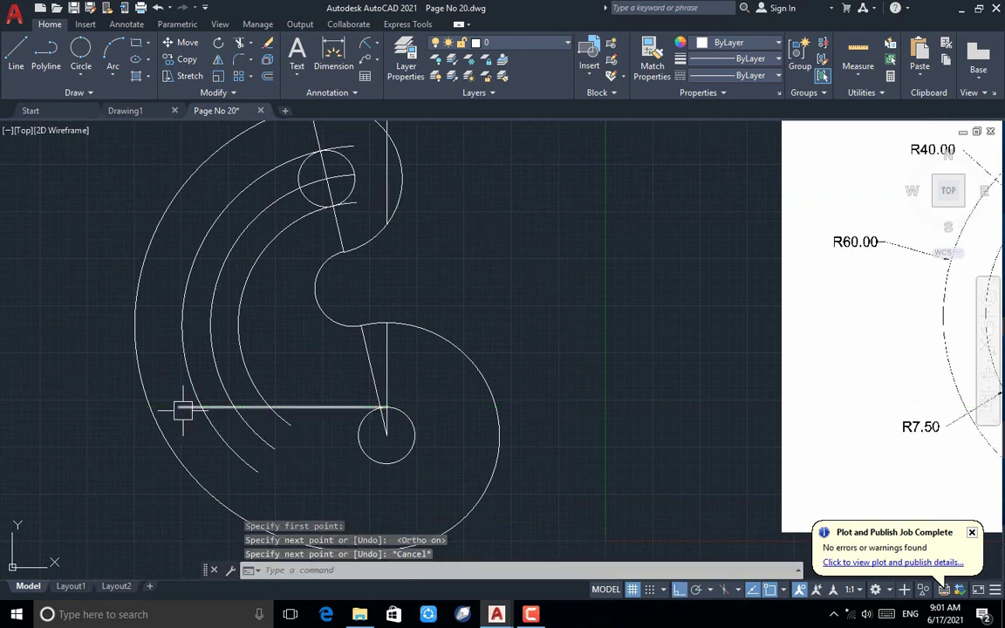
Step: Trim the three slot arcs below the horizontal line and the line's overhang beyond the outer slot arc
{"action": "key", "text": "Return"}
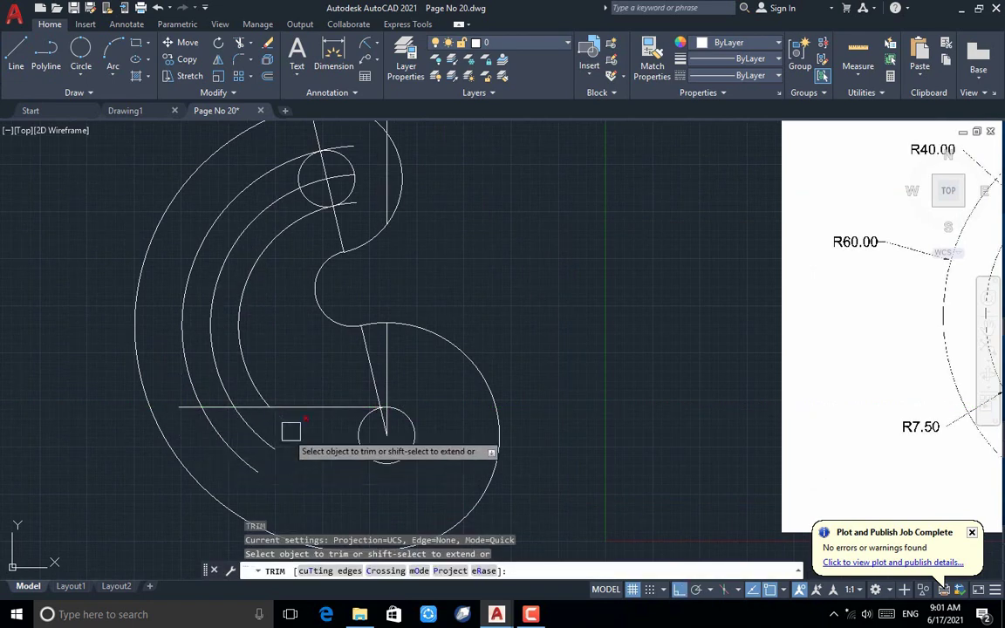
{"action": "mouse_move", "coordinate": [313, 424]}
{"action": "left_mouse_down"}
{"action": "mouse_move", "coordinate": [215, 437]}
{"action": "mouse_move", "coordinate": [224, 426]}
{"action": "left_mouse_up"}
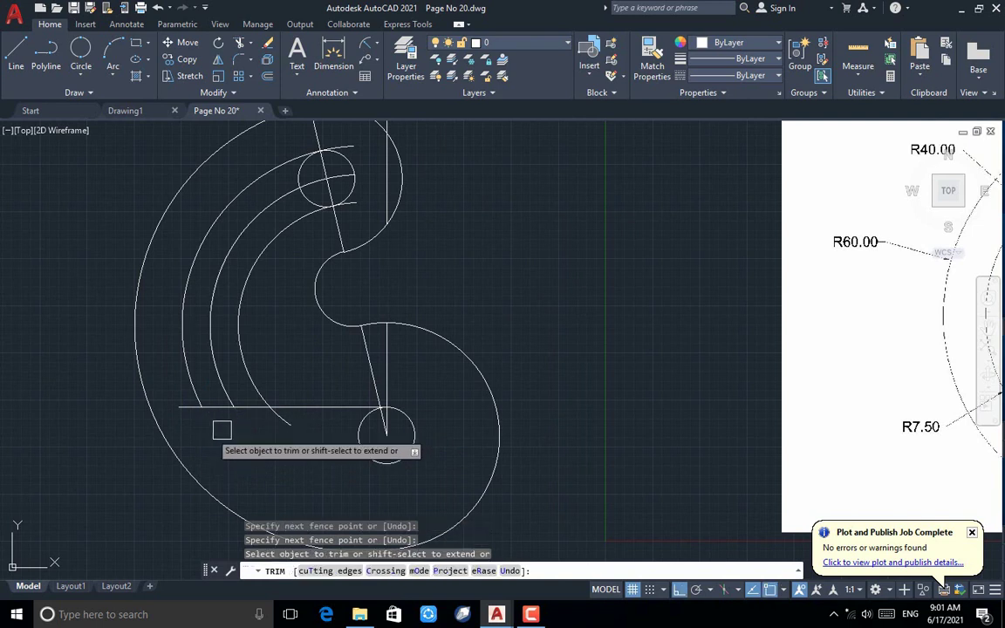
{"action": "left_click", "coordinate": [174, 407]}
{"action": "left_click", "coordinate": [282, 420]}
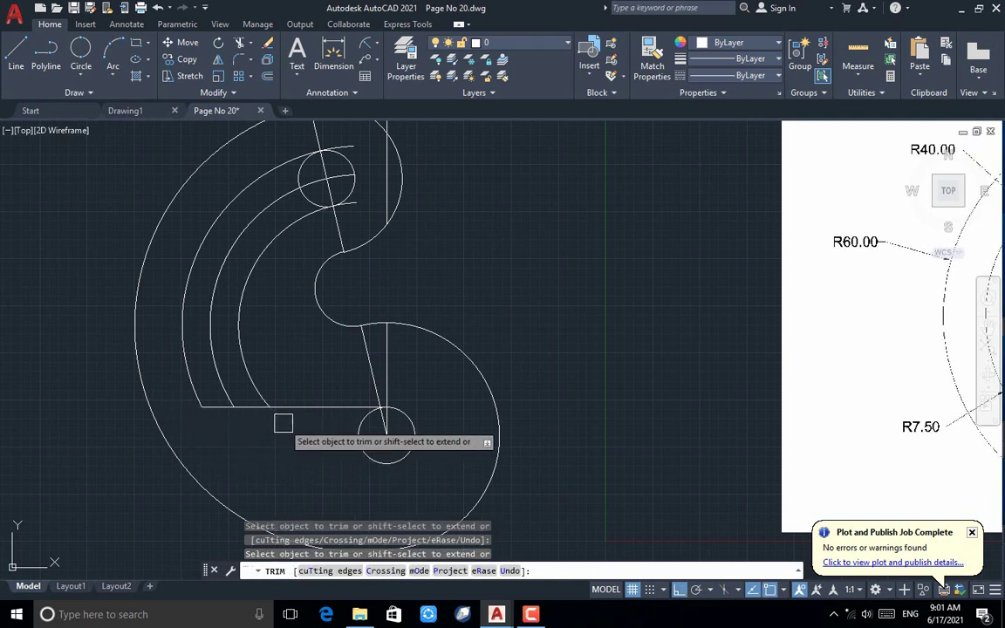
{"action": "key", "text": "Escape"}
Step: Draw a two-point circle at the slot's lower end, from the outer slot arc's endpoint perpendicular to the inner slot arc
{"action": "left_click", "coordinate": [80, 51]}
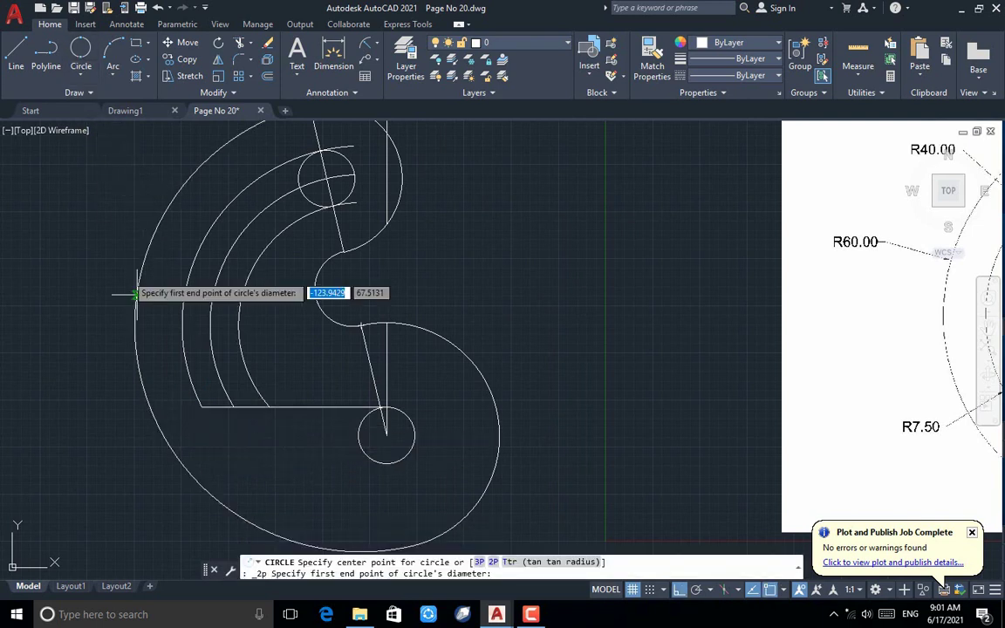
{"action": "left_click", "coordinate": [202, 406]}
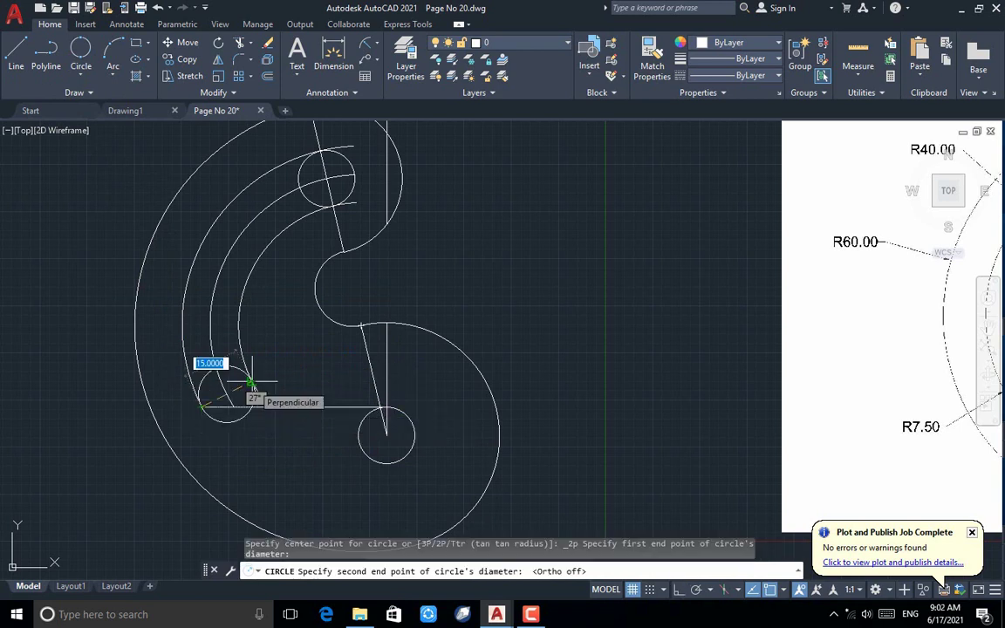
{"action": "left_click", "coordinate": [251, 384]}
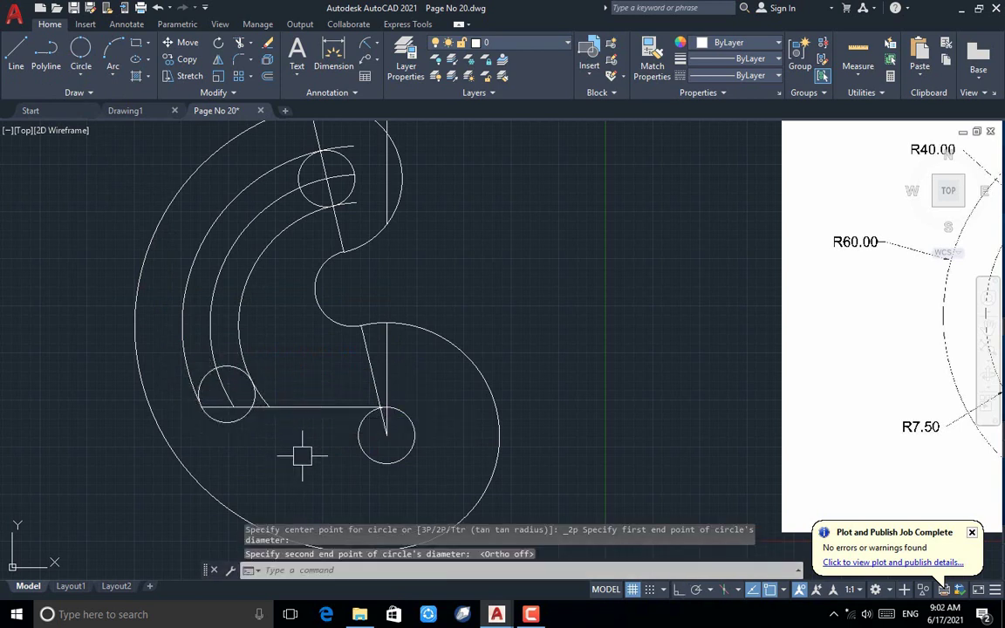
Step: Trim away the horizontal construction line across the slot and the inner slot arc's tail beyond the lower end circle
{"action": "type", "text": "tr"}
{"action": "key", "text": "Return"}
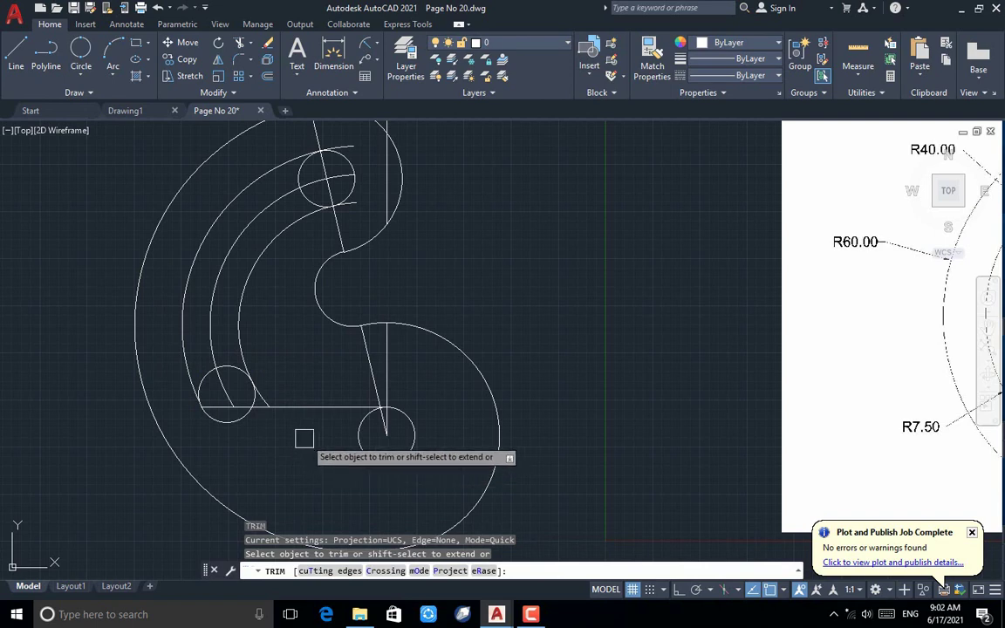
{"action": "scroll", "coordinate": [222, 407], "scroll_direction": "up", "scroll_amount": 4}
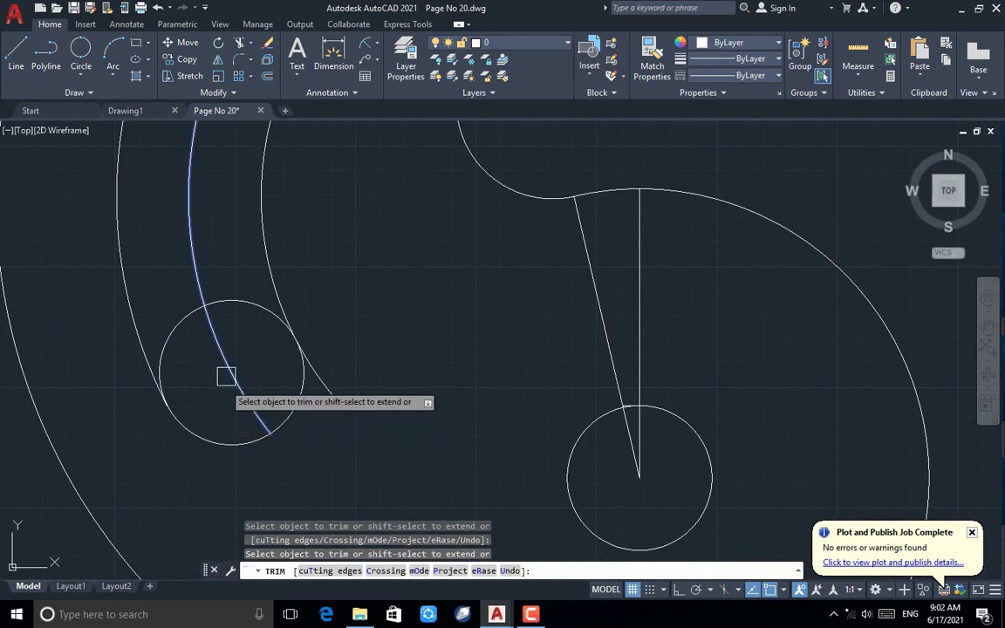
{"action": "left_click", "coordinate": [270, 401]}
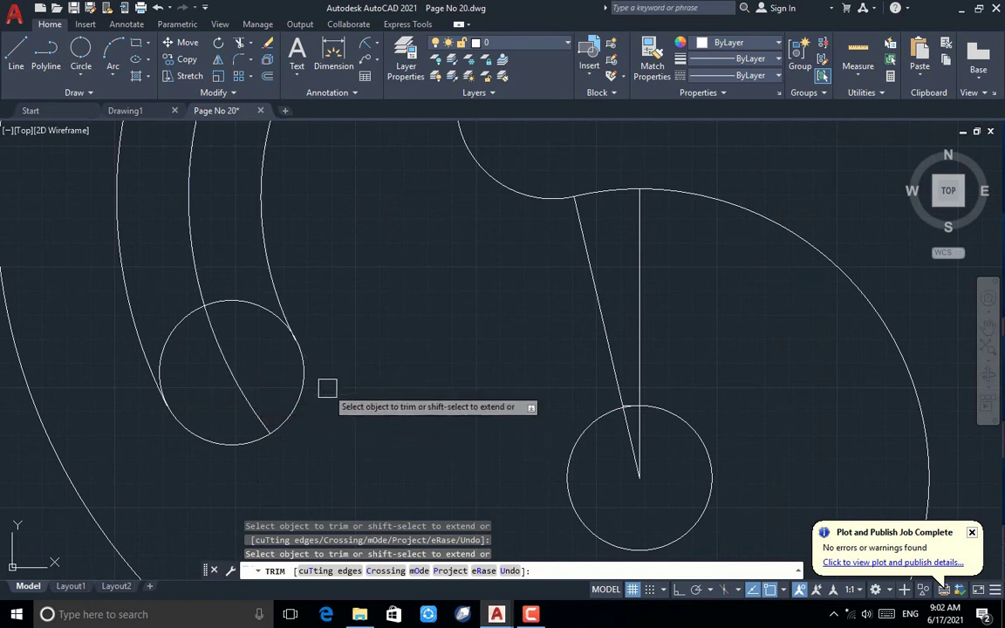
{"action": "scroll", "coordinate": [330, 388], "scroll_direction": "down", "scroll_amount": 5}
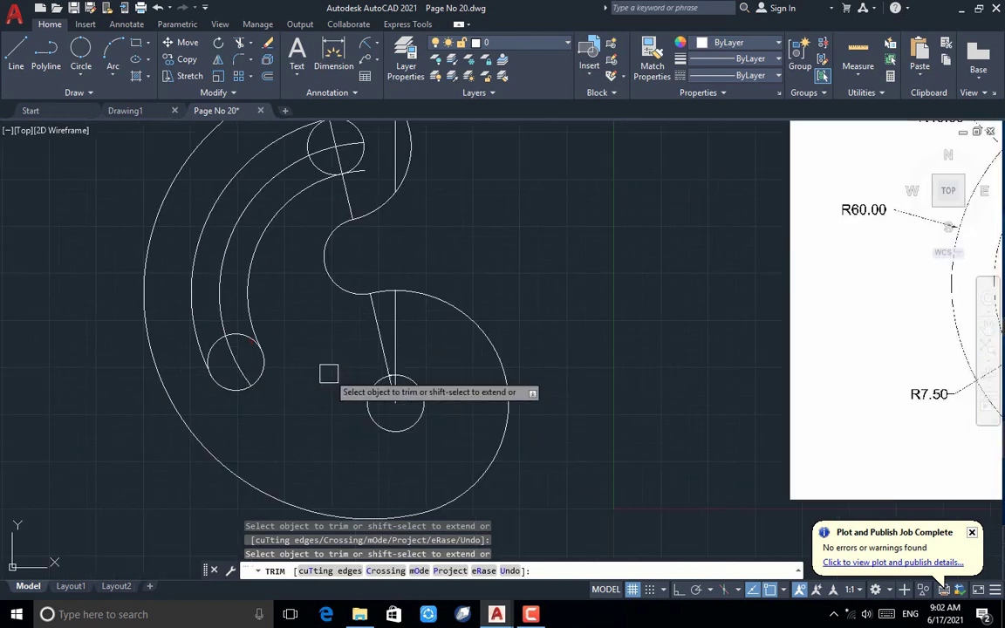
Step: Trim the outer and inner slot arcs where they extend past the slanted line at the upper end circle
{"action": "scroll", "coordinate": [342, 218], "scroll_direction": "up", "scroll_amount": 5}
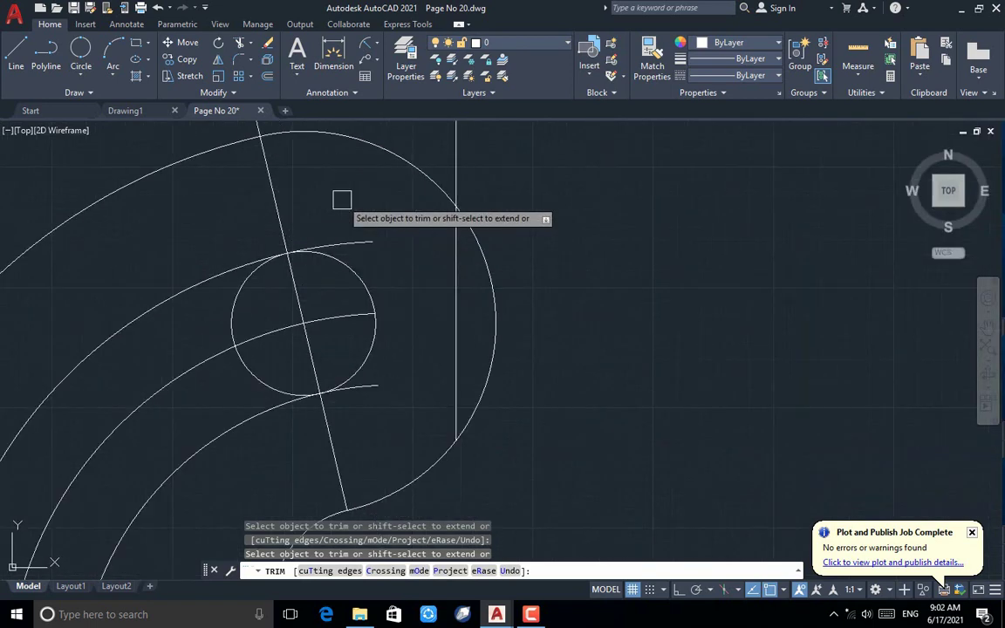
{"action": "left_click", "coordinate": [366, 237]}
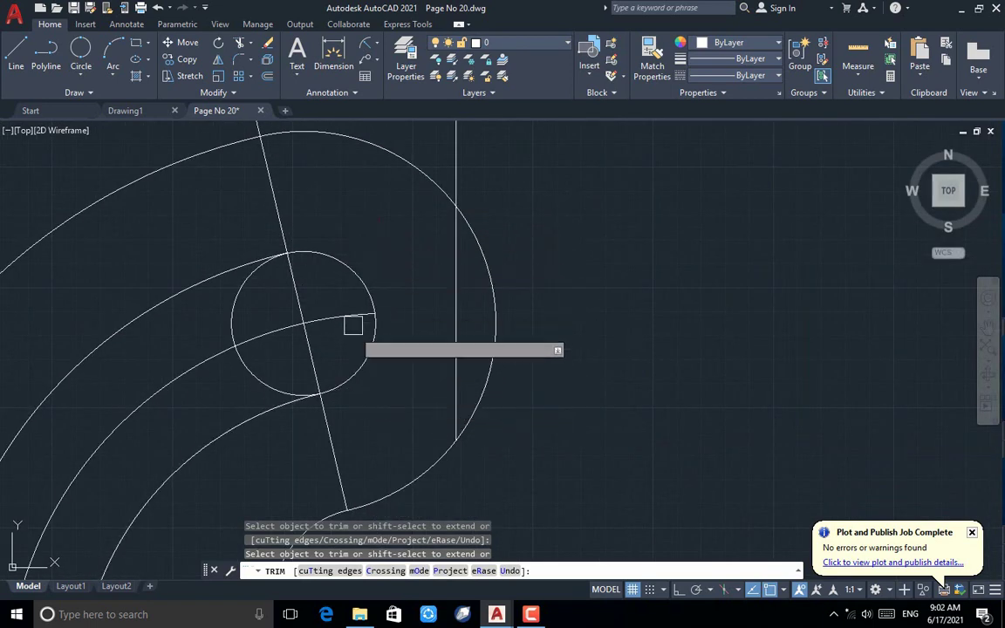
{"action": "scroll", "coordinate": [352, 325], "scroll_direction": "down", "scroll_amount": 5}
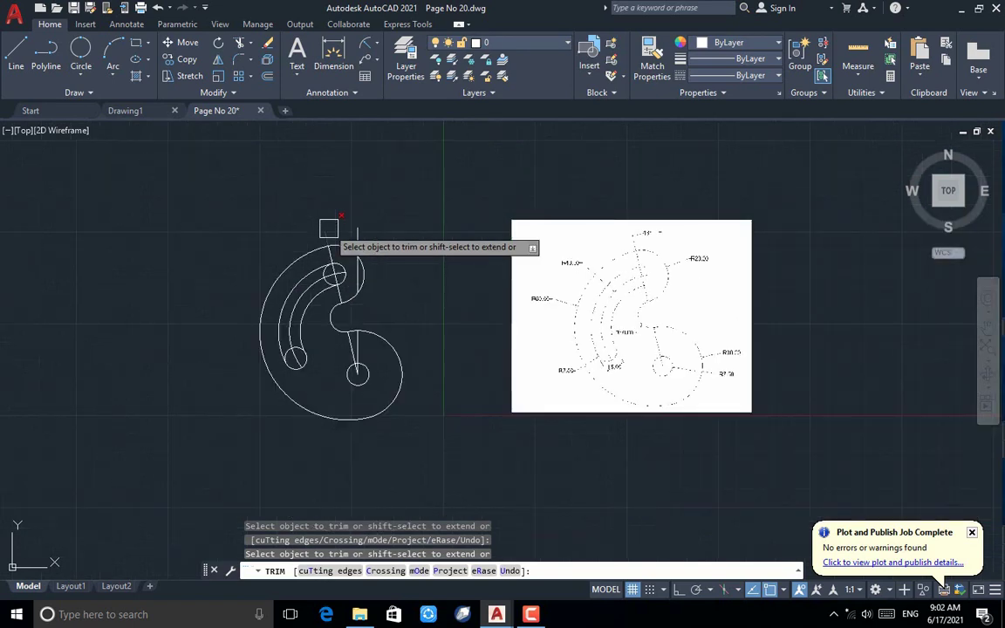
{"action": "scroll", "coordinate": [377, 276], "scroll_direction": "up", "scroll_amount": 2}
{"action": "key", "text": "Escape"}
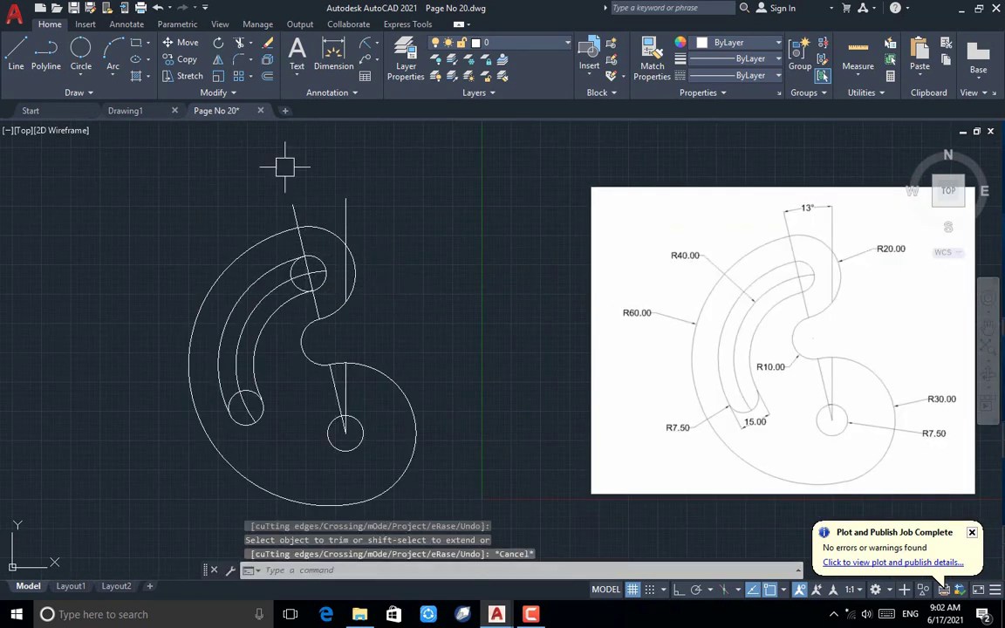
Step: Add an angular dimension between the slanted line and the vertical line above the hook's upper end
{"action": "left_click", "coordinate": [377, 45]}
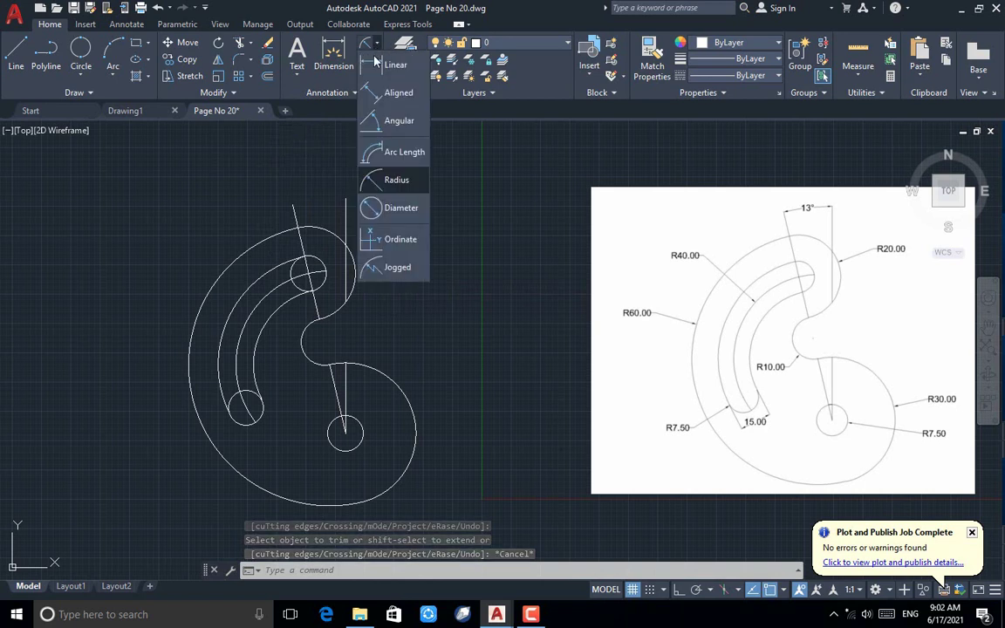
{"action": "left_click", "coordinate": [379, 120]}
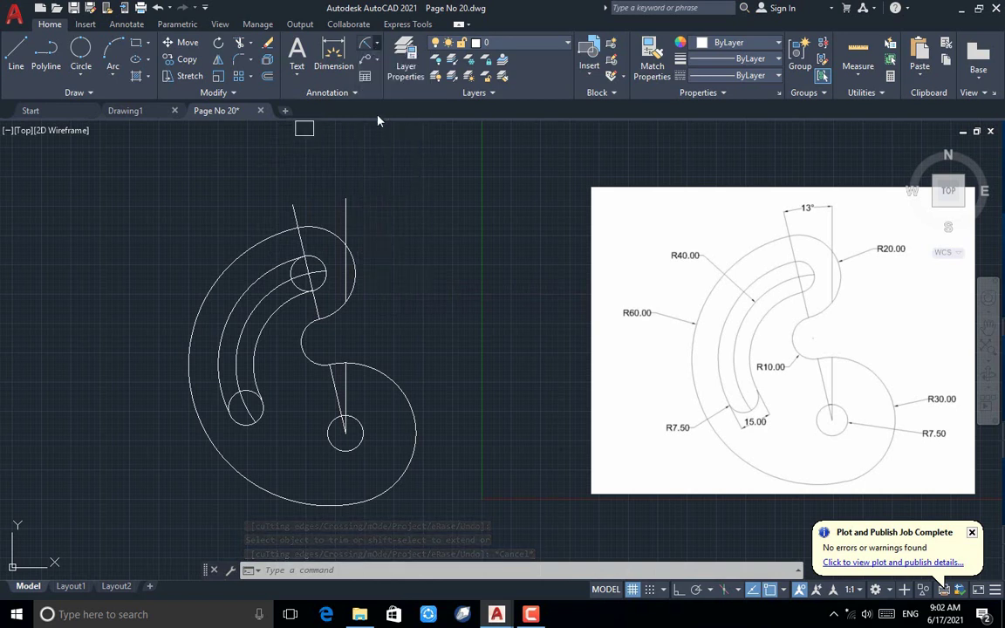
{"action": "left_click", "coordinate": [295, 208]}
{"action": "left_click", "coordinate": [353, 199]}
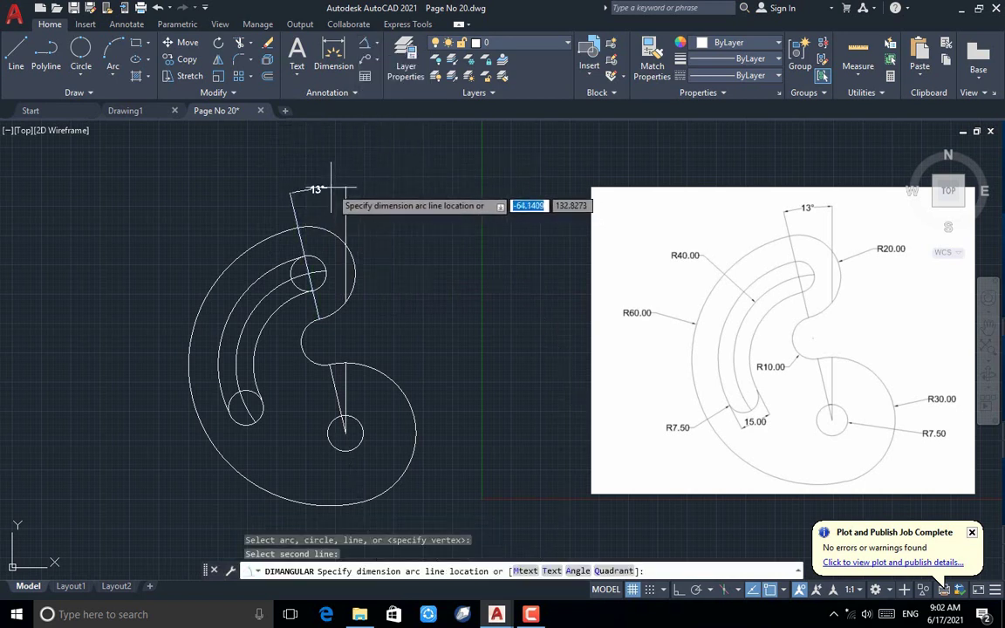
{"action": "left_click", "coordinate": [325, 187]}
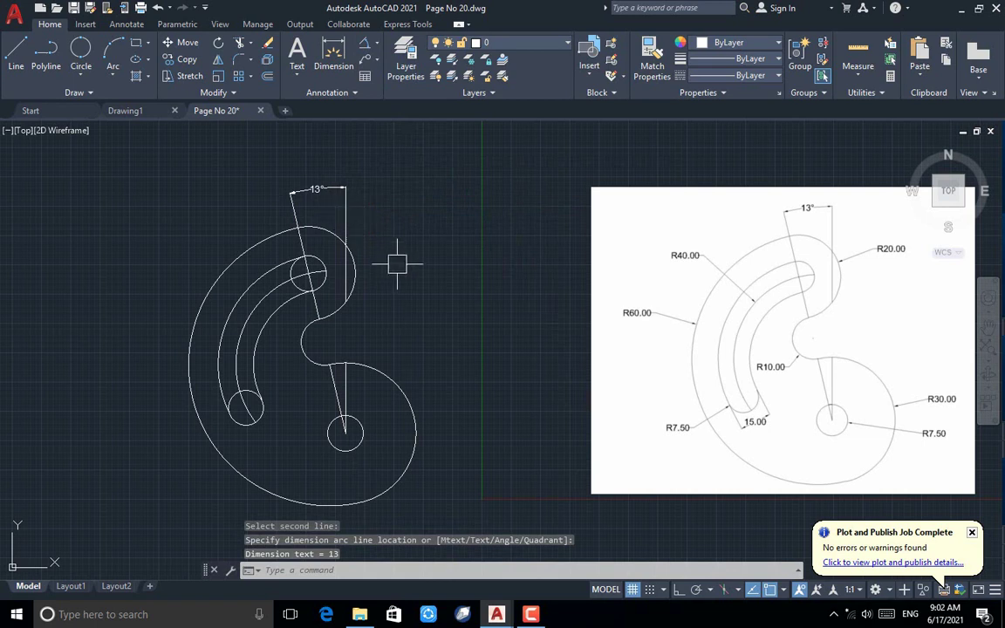
Step: Add radius dimensions to the plate's large lower arc and to the lower hole, placing both texts outside the outline
{"action": "left_click", "coordinate": [379, 45]}
{"action": "left_click", "coordinate": [383, 180]}
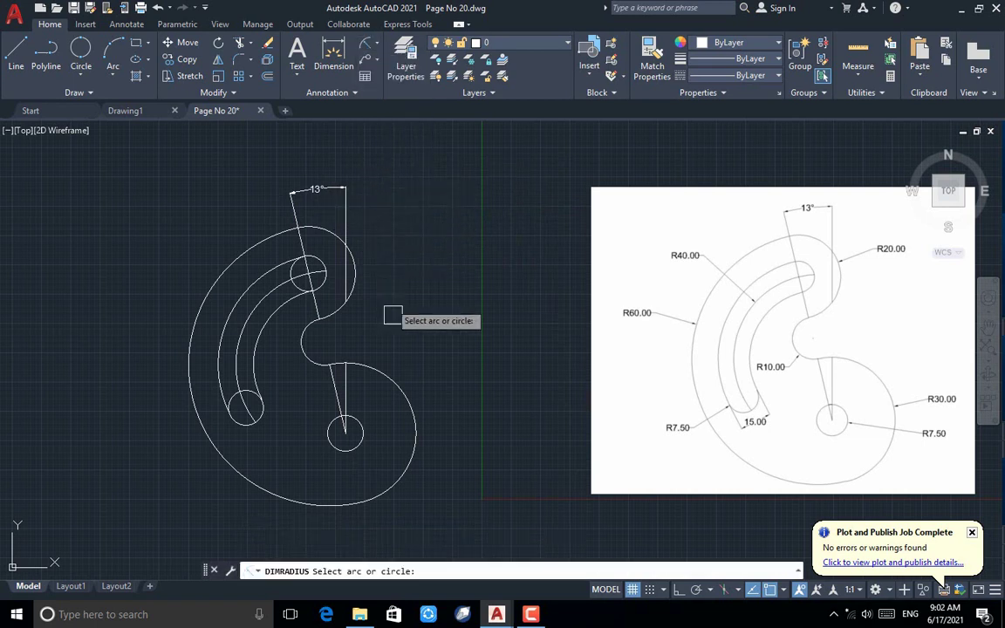
{"action": "left_click", "coordinate": [392, 394]}
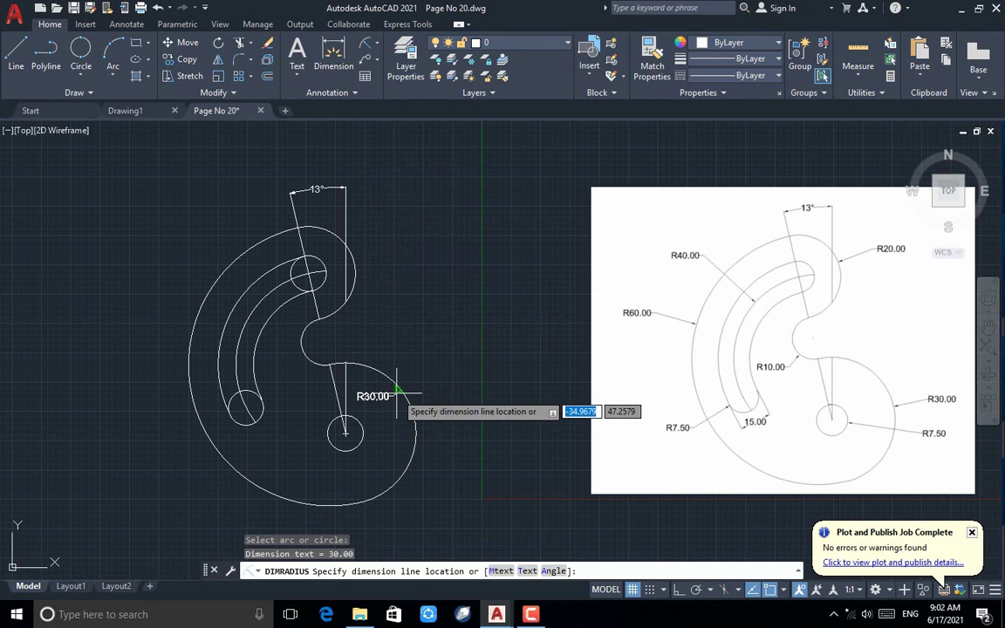
{"action": "left_click", "coordinate": [459, 421]}
{"action": "key", "text": "Return"}
{"action": "left_click", "coordinate": [367, 442]}
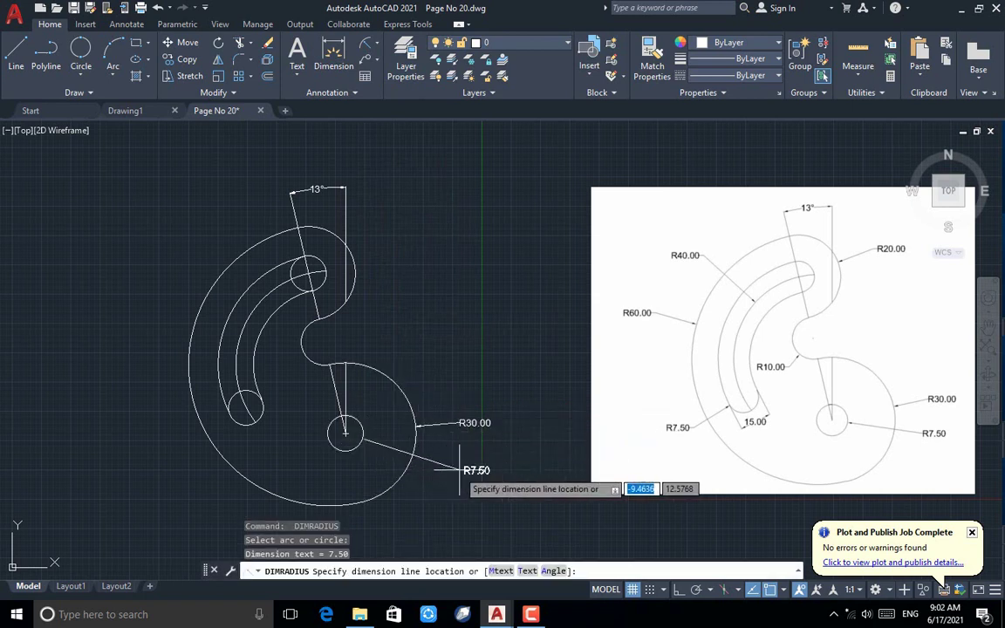
{"action": "left_click", "coordinate": [461, 469]}
Step: Add radius dimensions to the circles at the slot's upper and lower ends, with their texts outside the outline
{"action": "key", "text": "Return"}
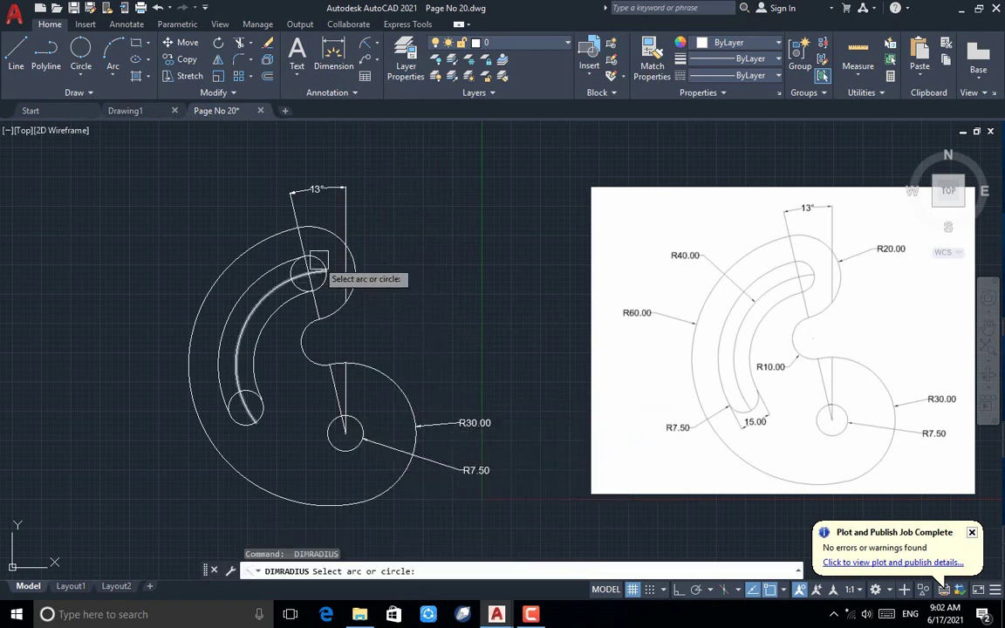
{"action": "left_click", "coordinate": [328, 275]}
{"action": "left_click", "coordinate": [409, 267]}
{"action": "key", "text": "Return"}
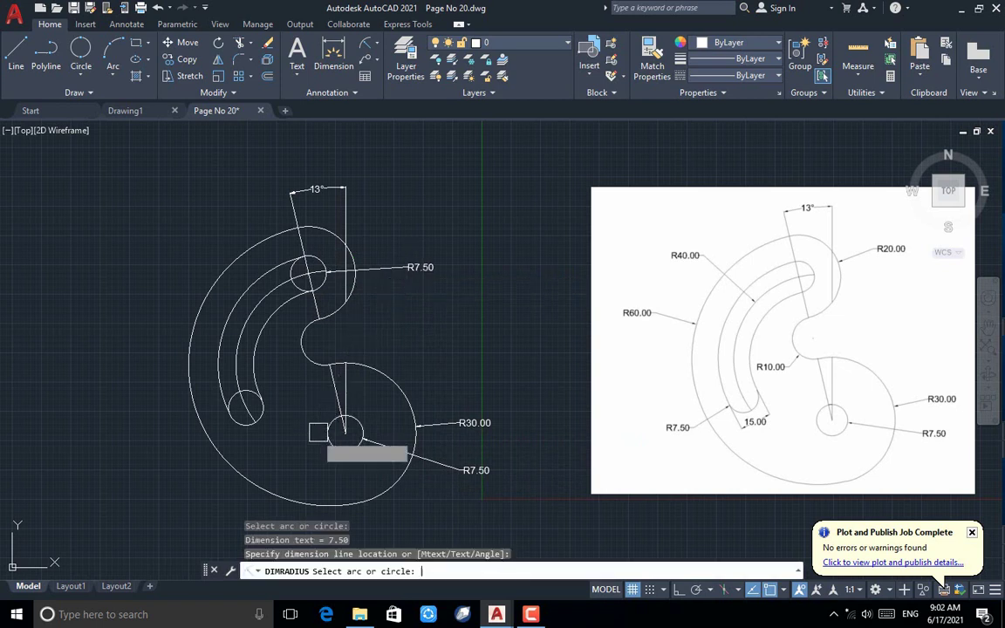
{"action": "left_click", "coordinate": [245, 410]}
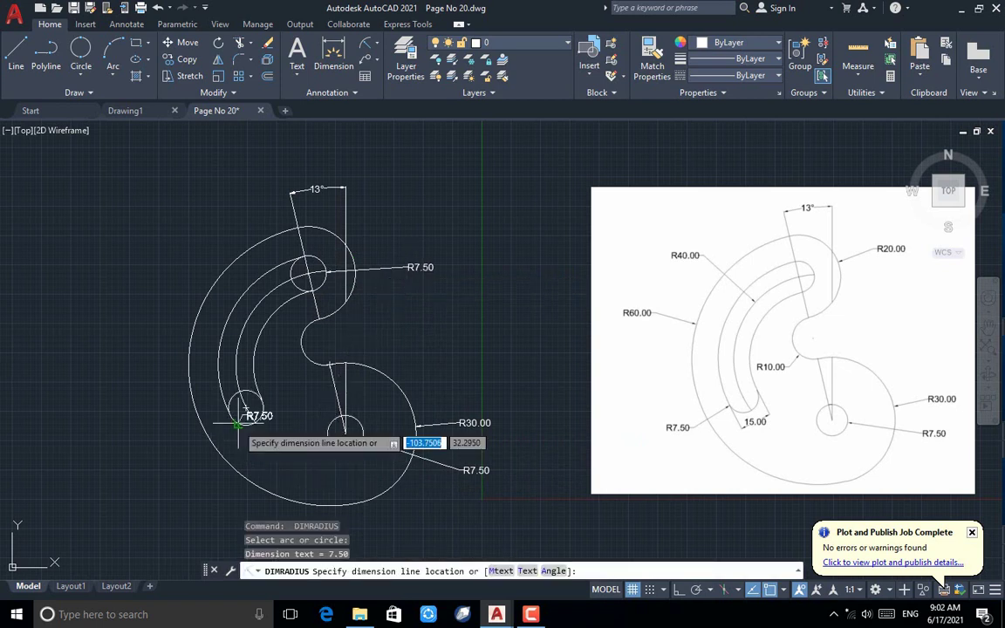
{"action": "left_click", "coordinate": [175, 439]}
Step: Add radius dimensions to the plate's large outer arc and to the slot's centre arc
{"action": "key", "text": "Return"}
{"action": "left_click", "coordinate": [195, 335]}
{"action": "left_click", "coordinate": [149, 321]}
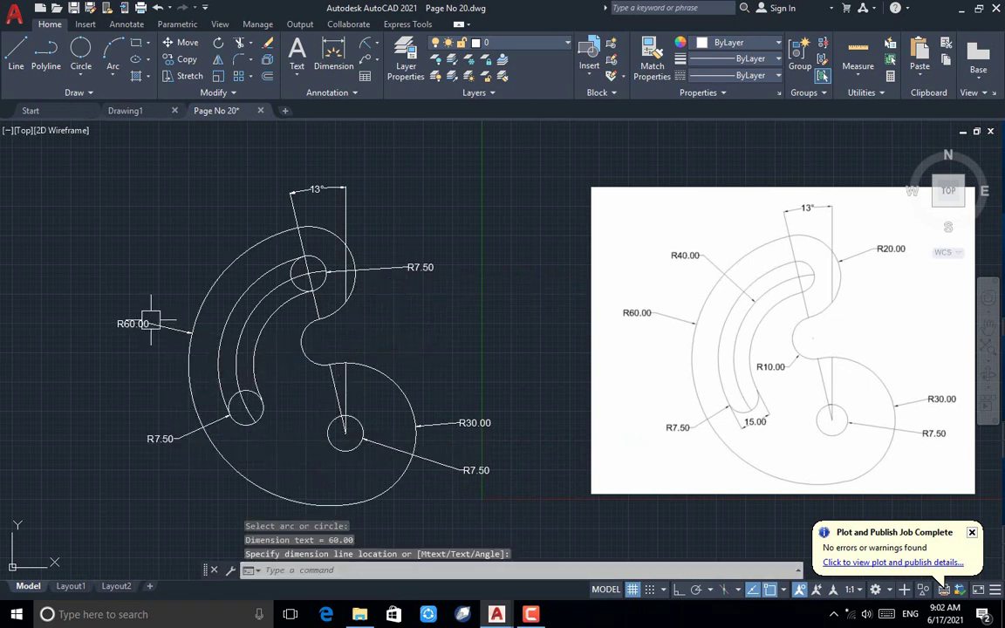
{"action": "key", "text": "Return"}
{"action": "left_click", "coordinate": [262, 297]}
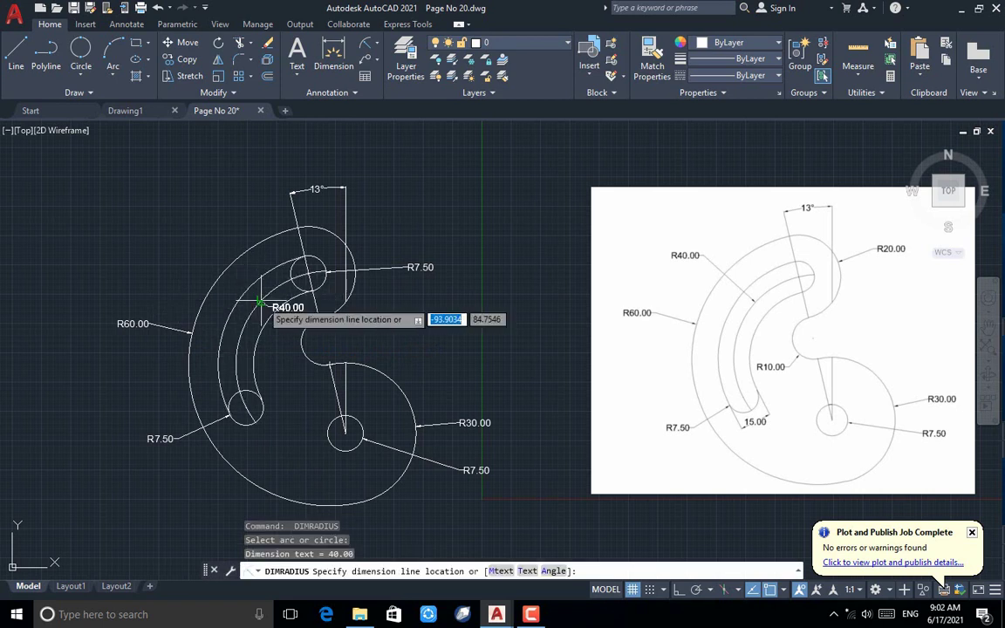
{"action": "left_click", "coordinate": [185, 246]}
Step: Add radius dimensions to the hook's rounded upper end and to the concave notch arc
{"action": "key", "text": "Return"}
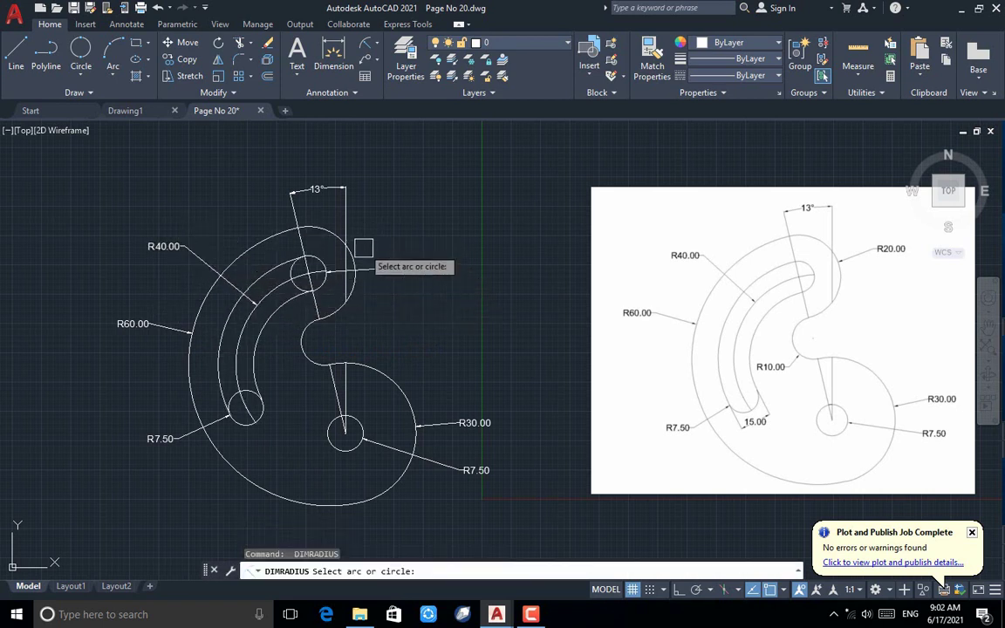
{"action": "left_click", "coordinate": [354, 262]}
{"action": "left_click", "coordinate": [377, 223]}
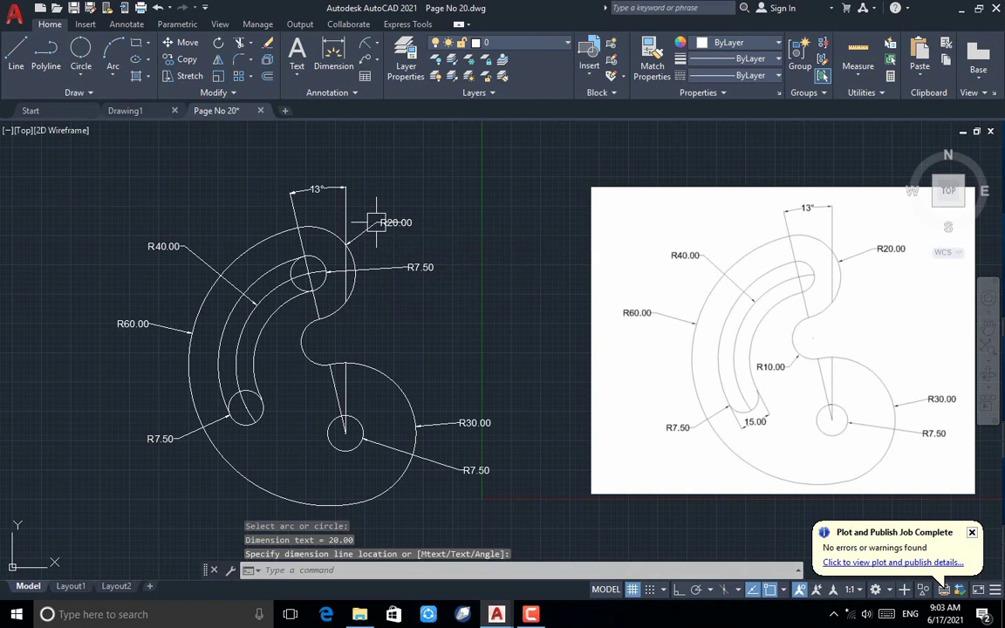
{"action": "key", "text": "Return"}
{"action": "left_click", "coordinate": [304, 339]}
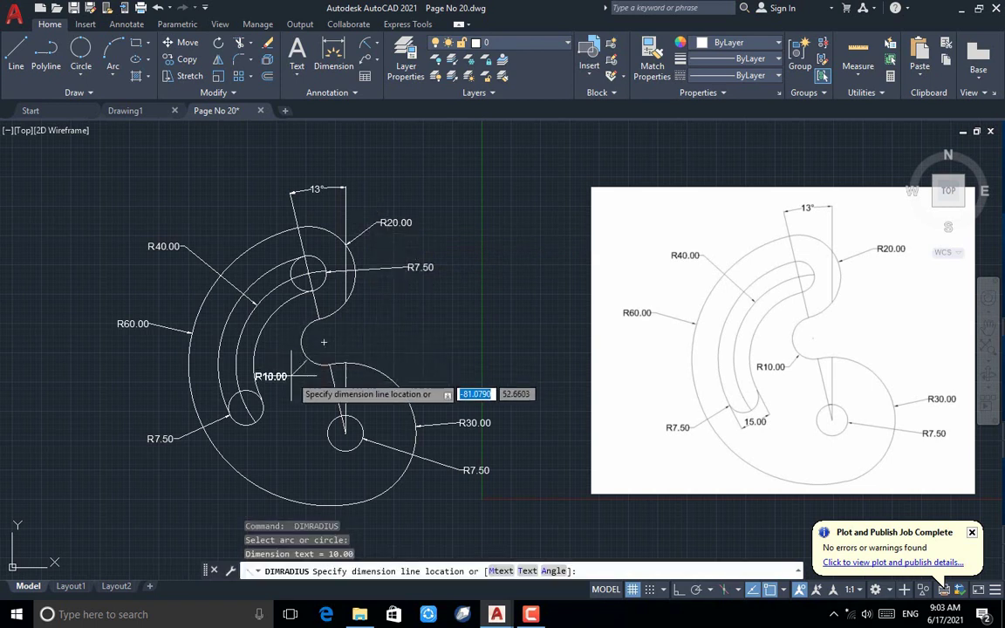
{"action": "left_click", "coordinate": [296, 381]}
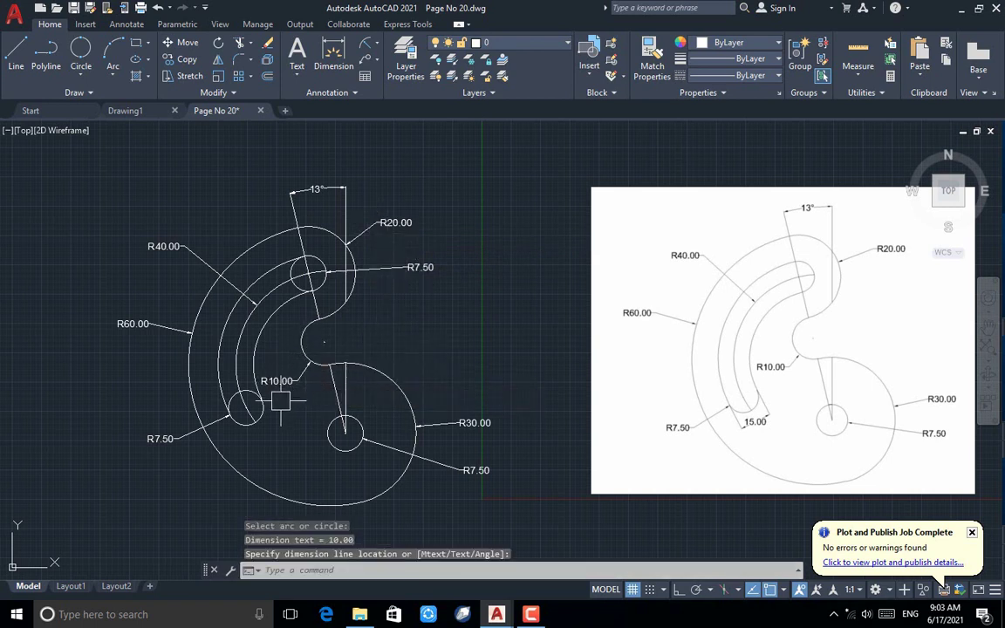
Step: Add an aligned dimension for the slot's width at its lower end, measured between the outer and inner slot arc endpoints
{"action": "left_click", "coordinate": [332, 74]}
{"action": "scroll", "coordinate": [262, 423], "scroll_direction": "up", "scroll_amount": 4}
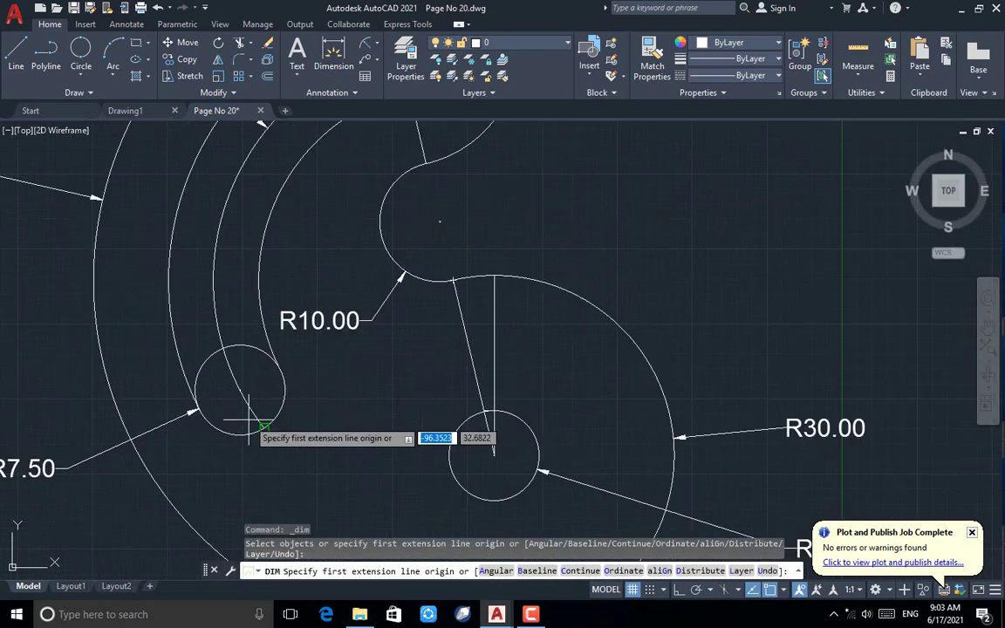
{"action": "scroll", "coordinate": [262, 412], "scroll_direction": "up", "scroll_amount": 2}
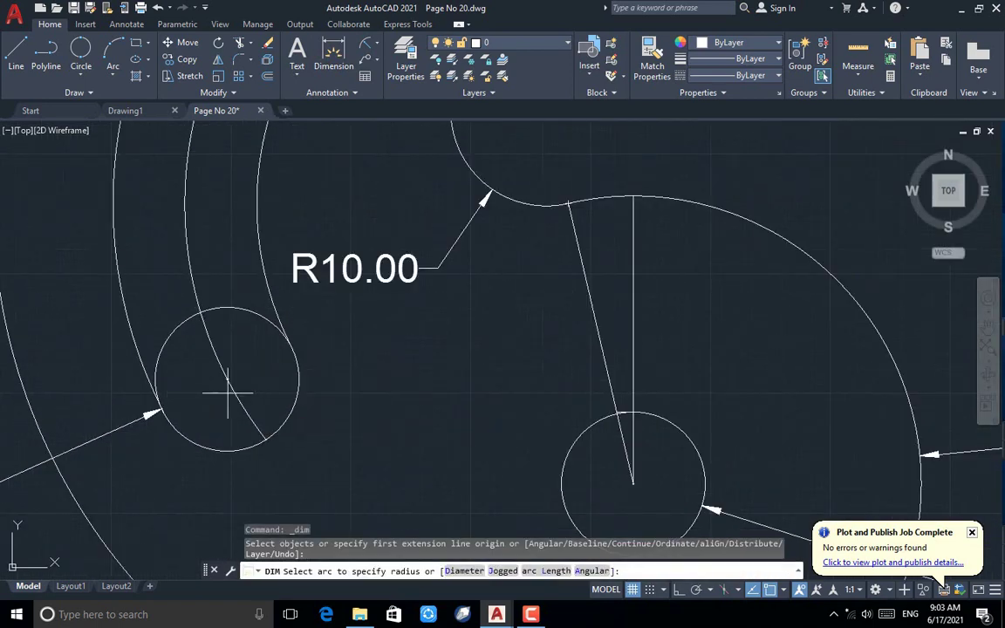
{"action": "left_click", "coordinate": [161, 411]}
{"action": "left_click", "coordinate": [288, 345]}
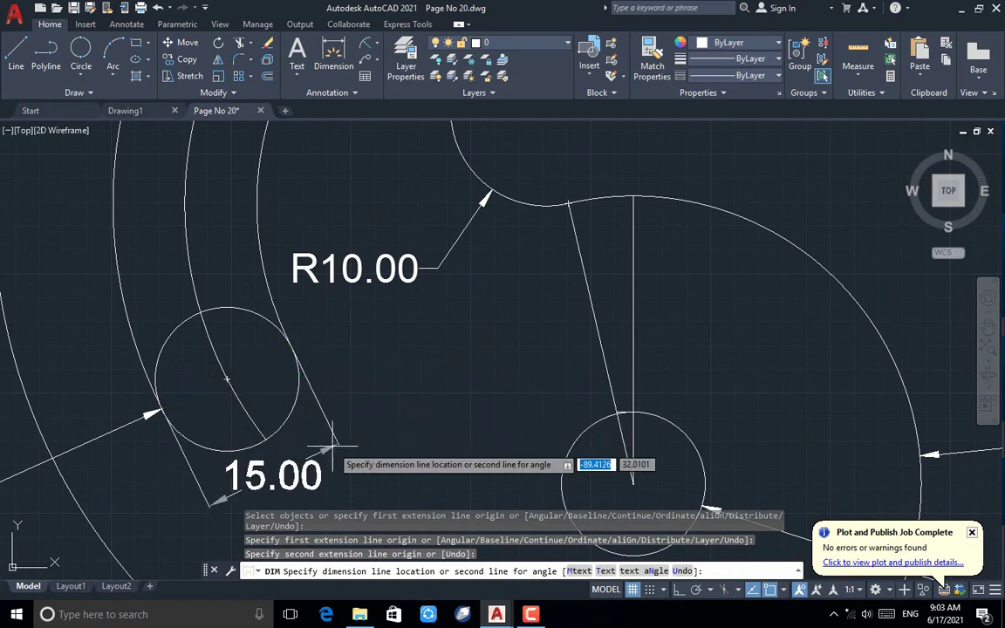
{"action": "left_click", "coordinate": [331, 450]}
{"action": "scroll", "coordinate": [229, 253], "scroll_direction": "down", "scroll_amount": 4}
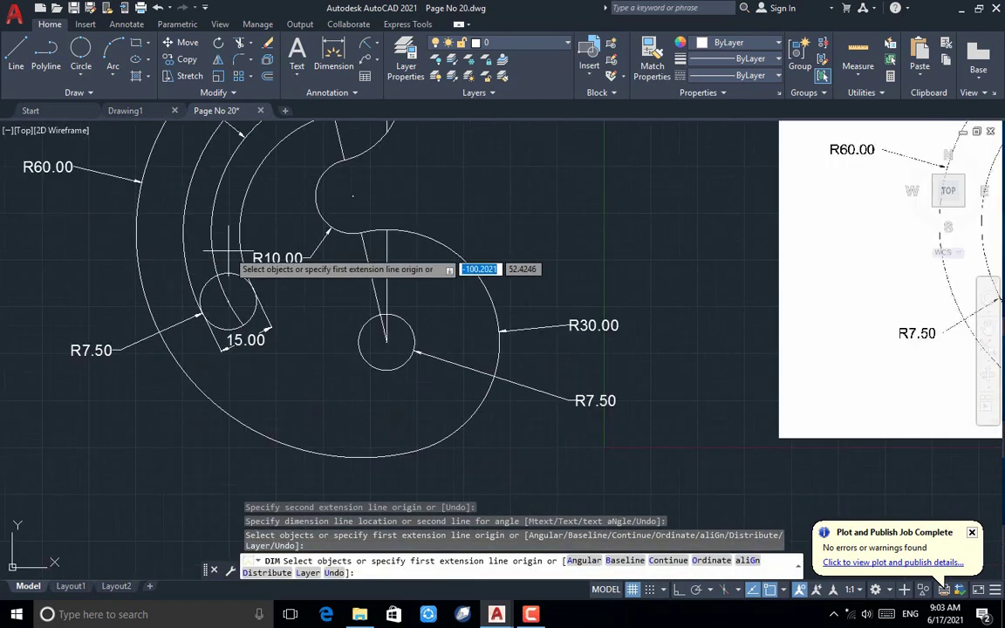